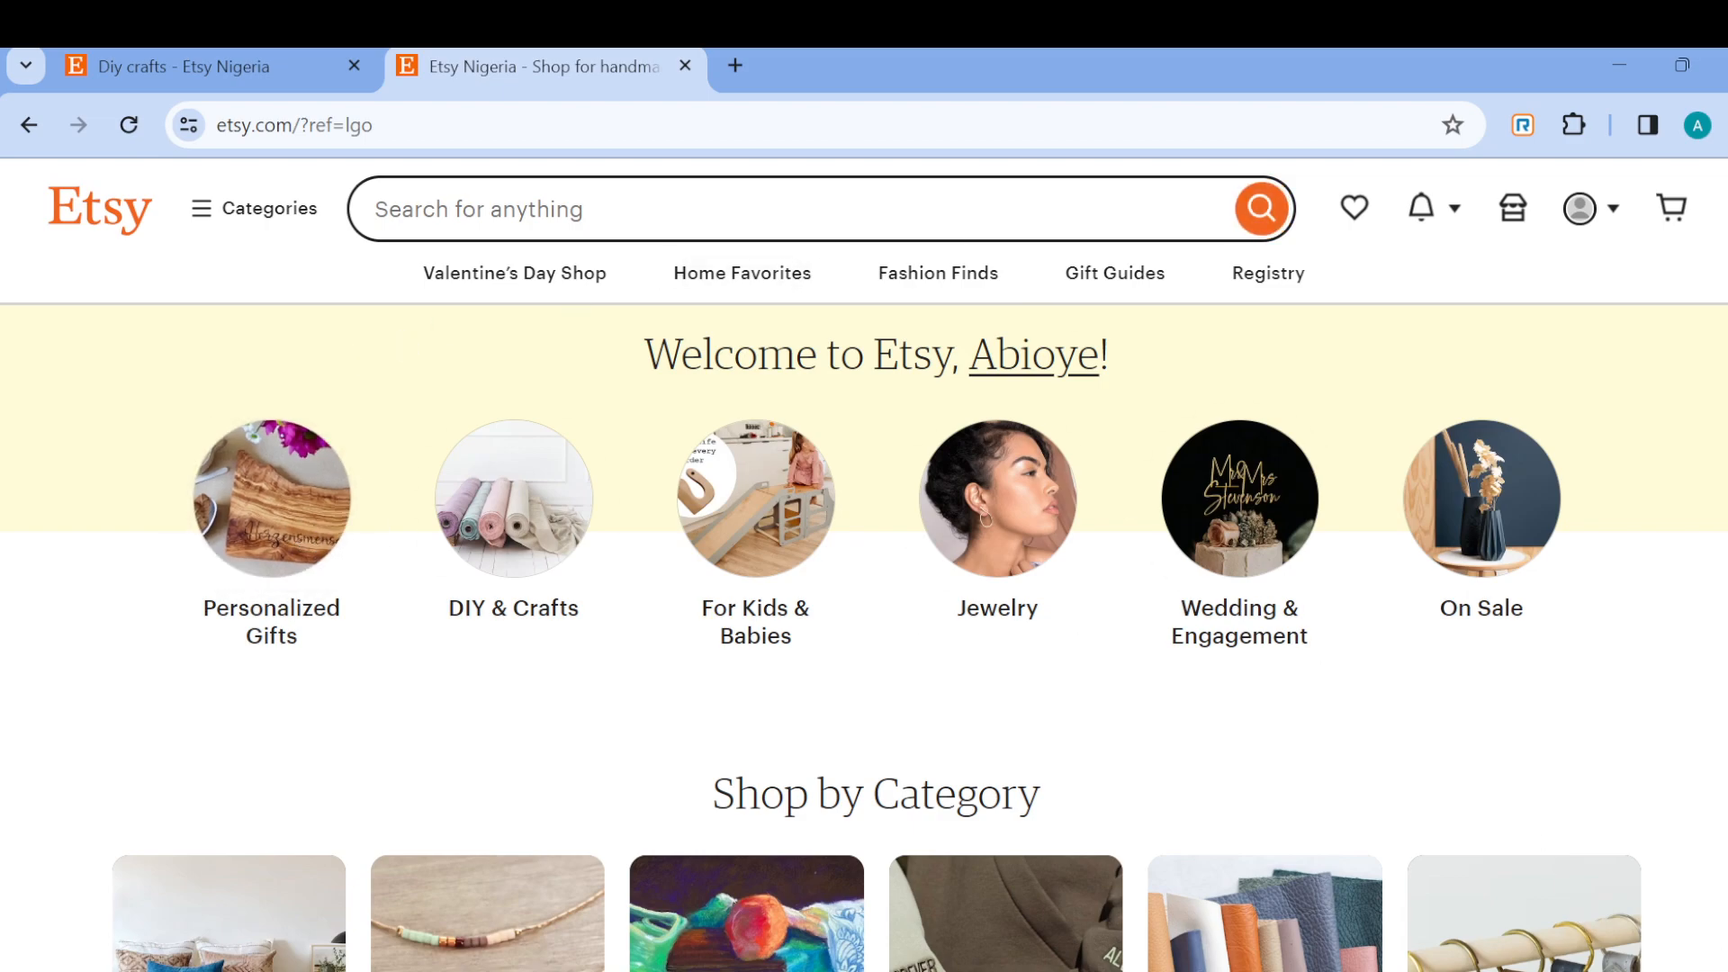
scroll(864, 565, "down", 15)
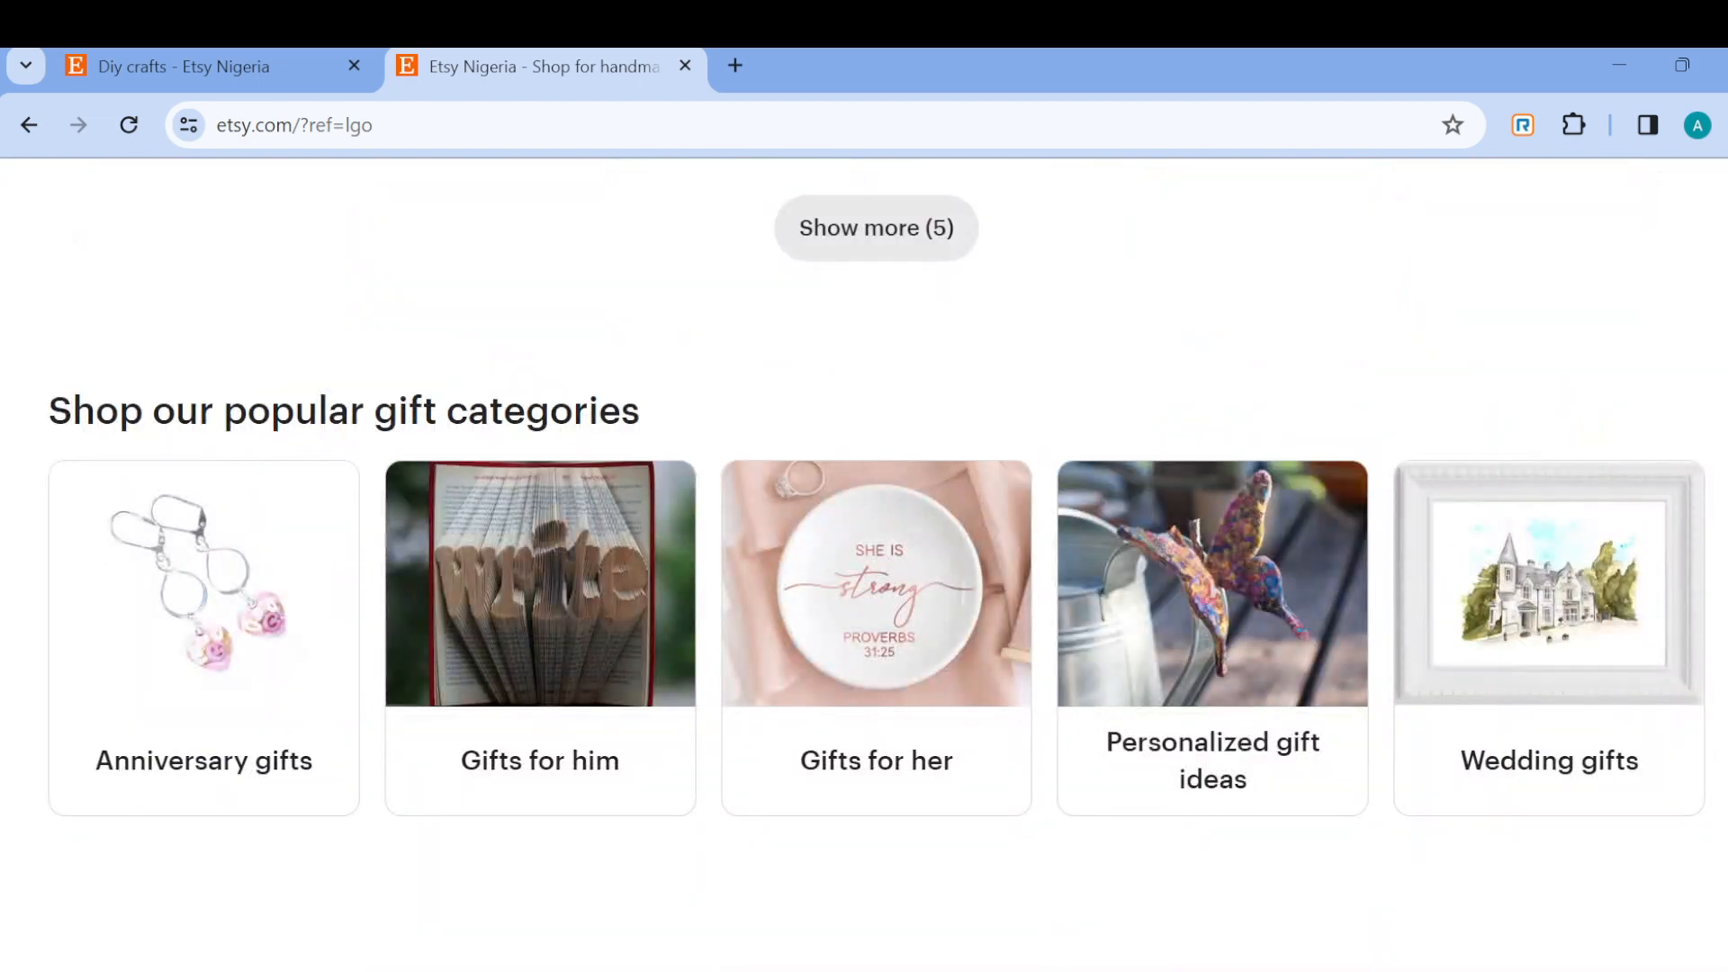
scroll(864, 564, "up", 15)
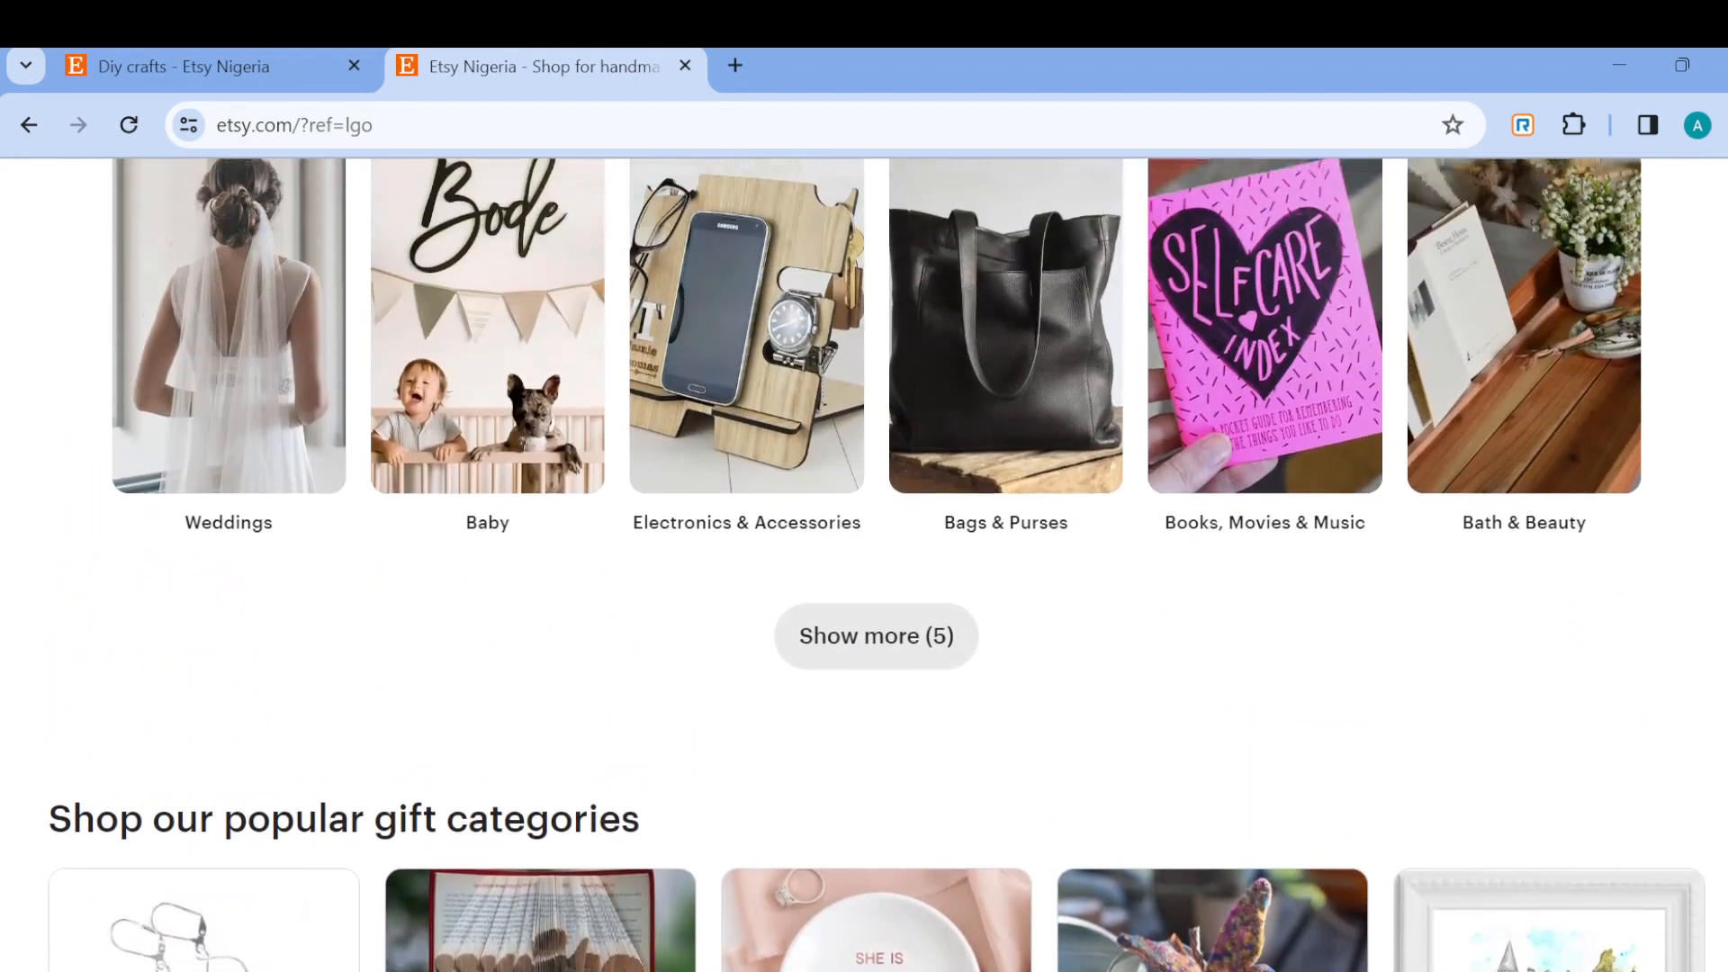
scroll(864, 564, "up", 1)
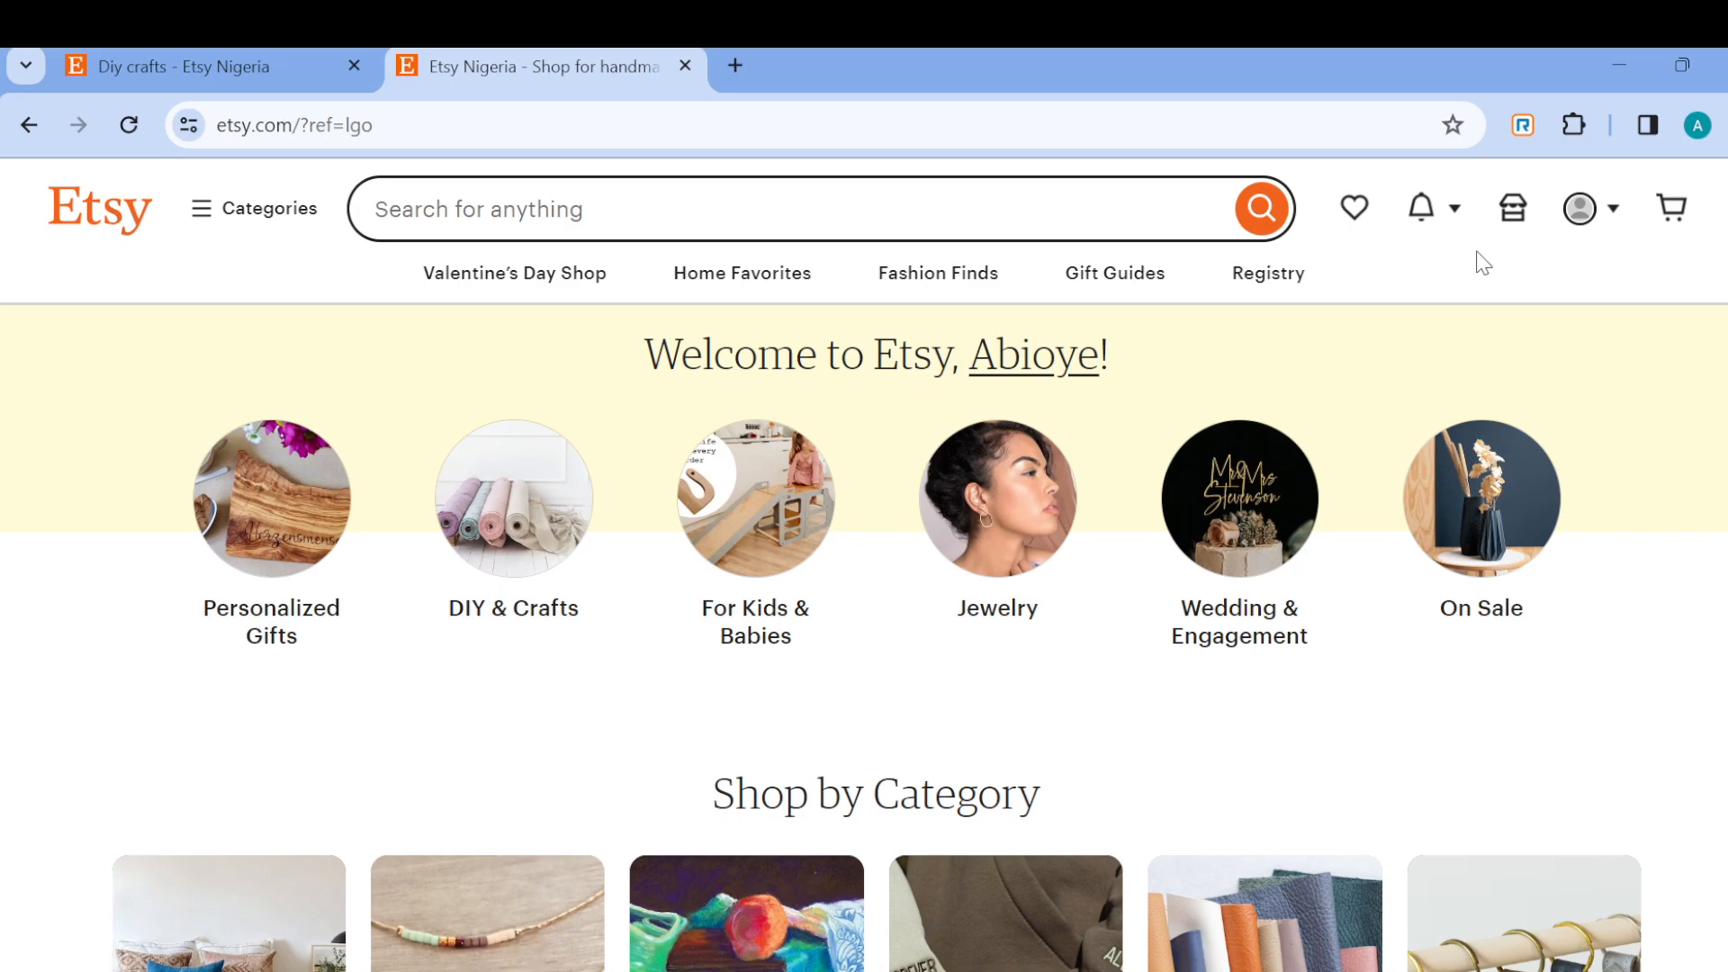
Go to the shop's Stock your shop setup stage and open the existing dress listing for editing
left_click(1515, 216)
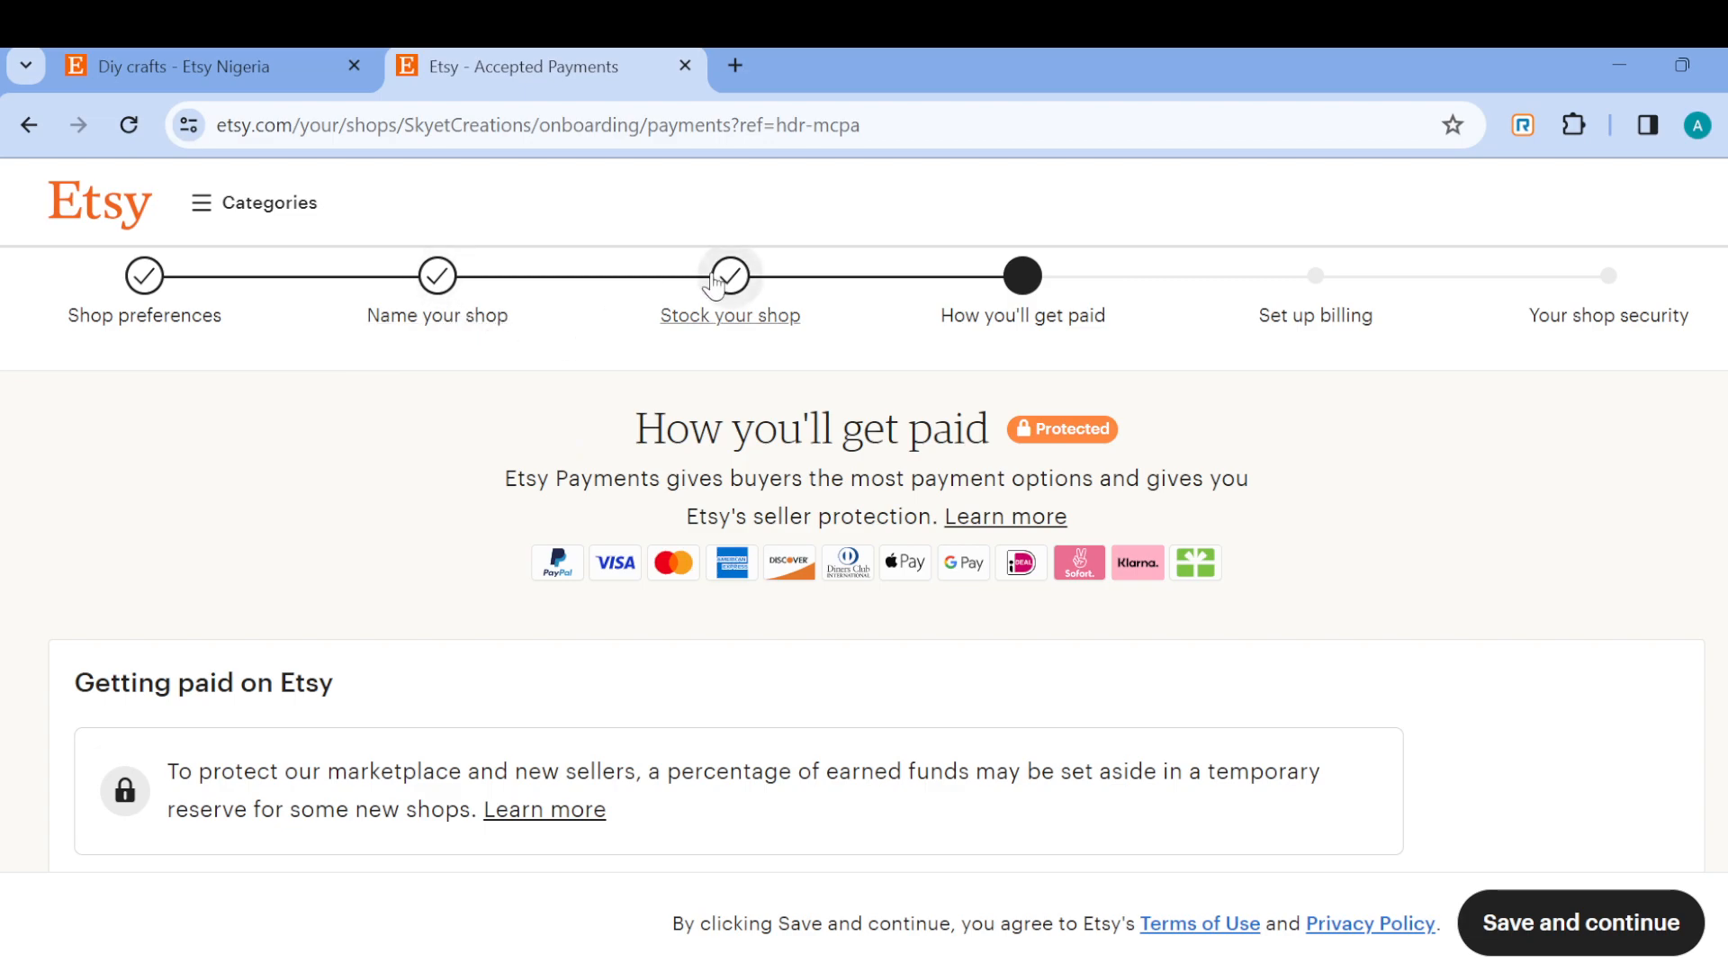
left_click(736, 276)
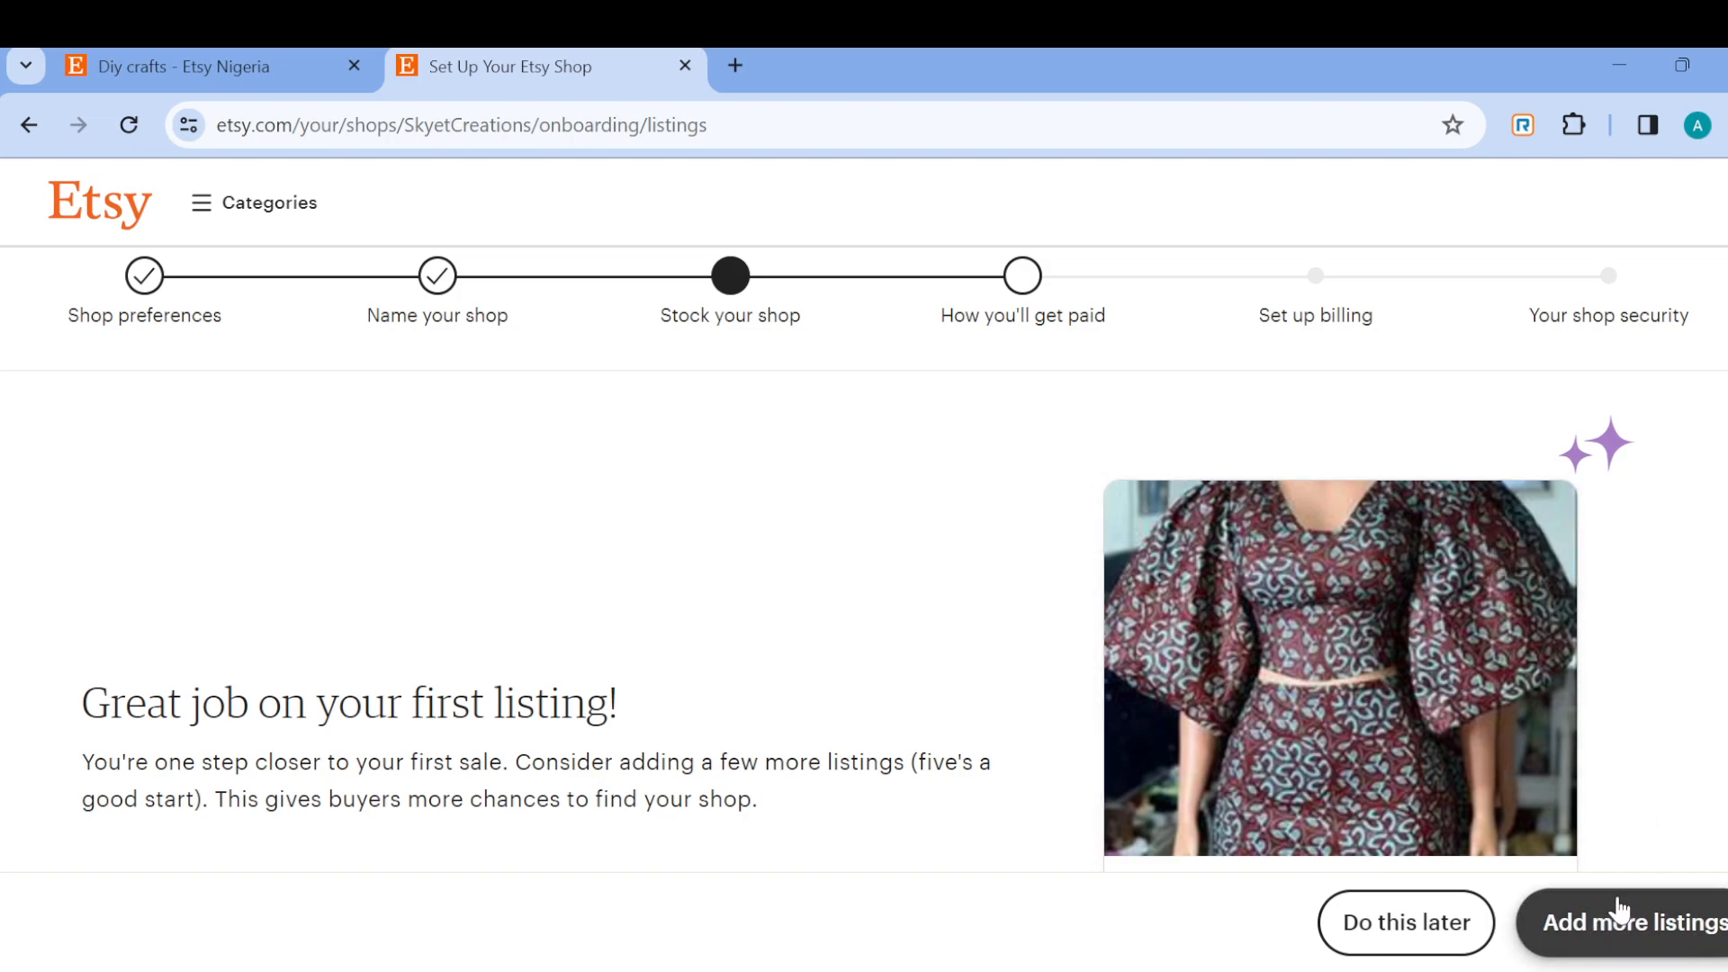
mouse_move(1508, 610)
left_click(1509, 568)
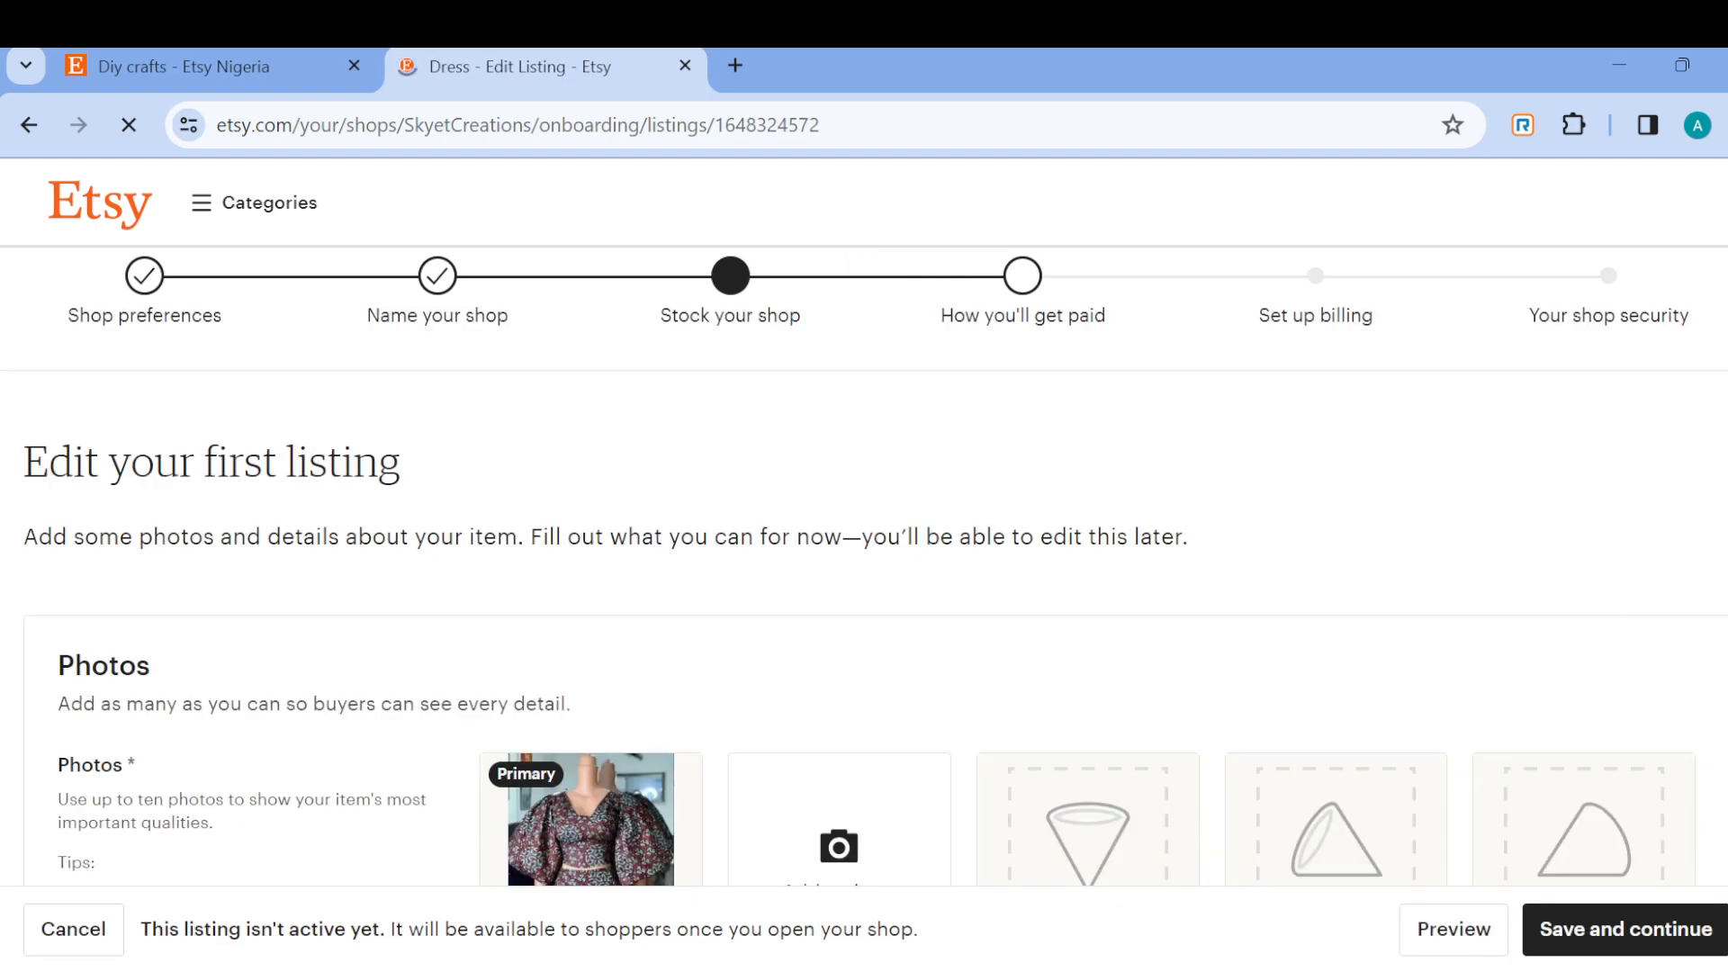
Review the dress listing's photos, item details, description, inventory and pricing, variations and personalization sections, down to Shipping
scroll(865, 540, "down", 4)
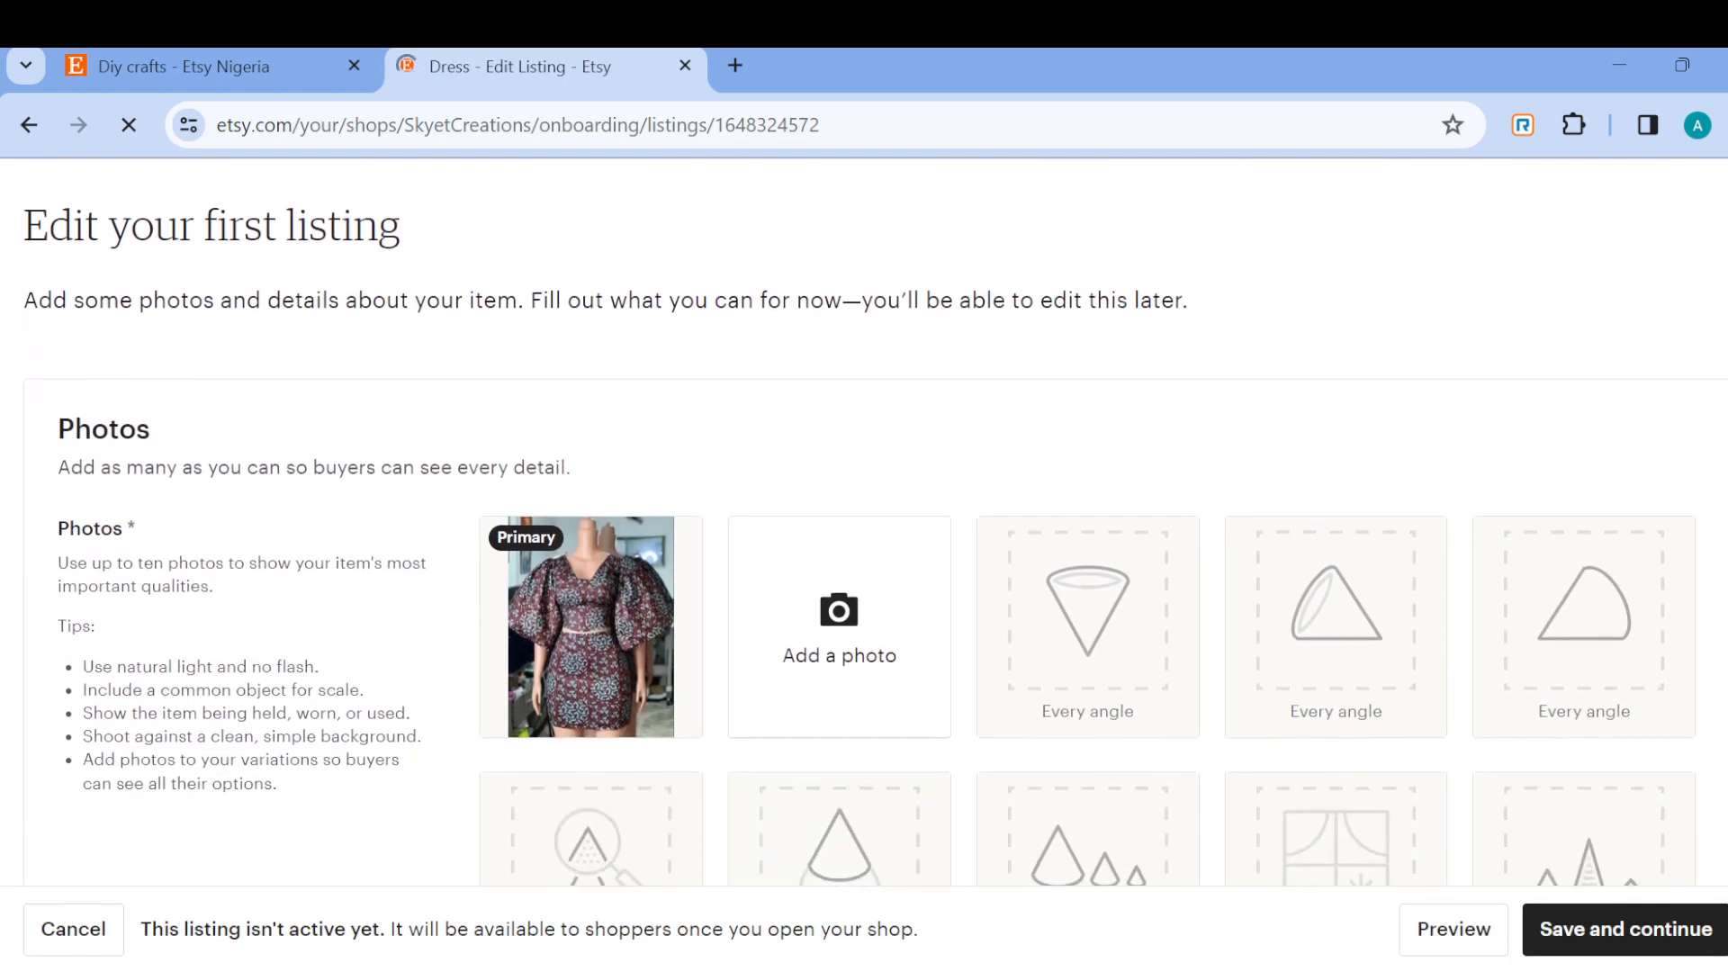
scroll(864, 522, "down", 7)
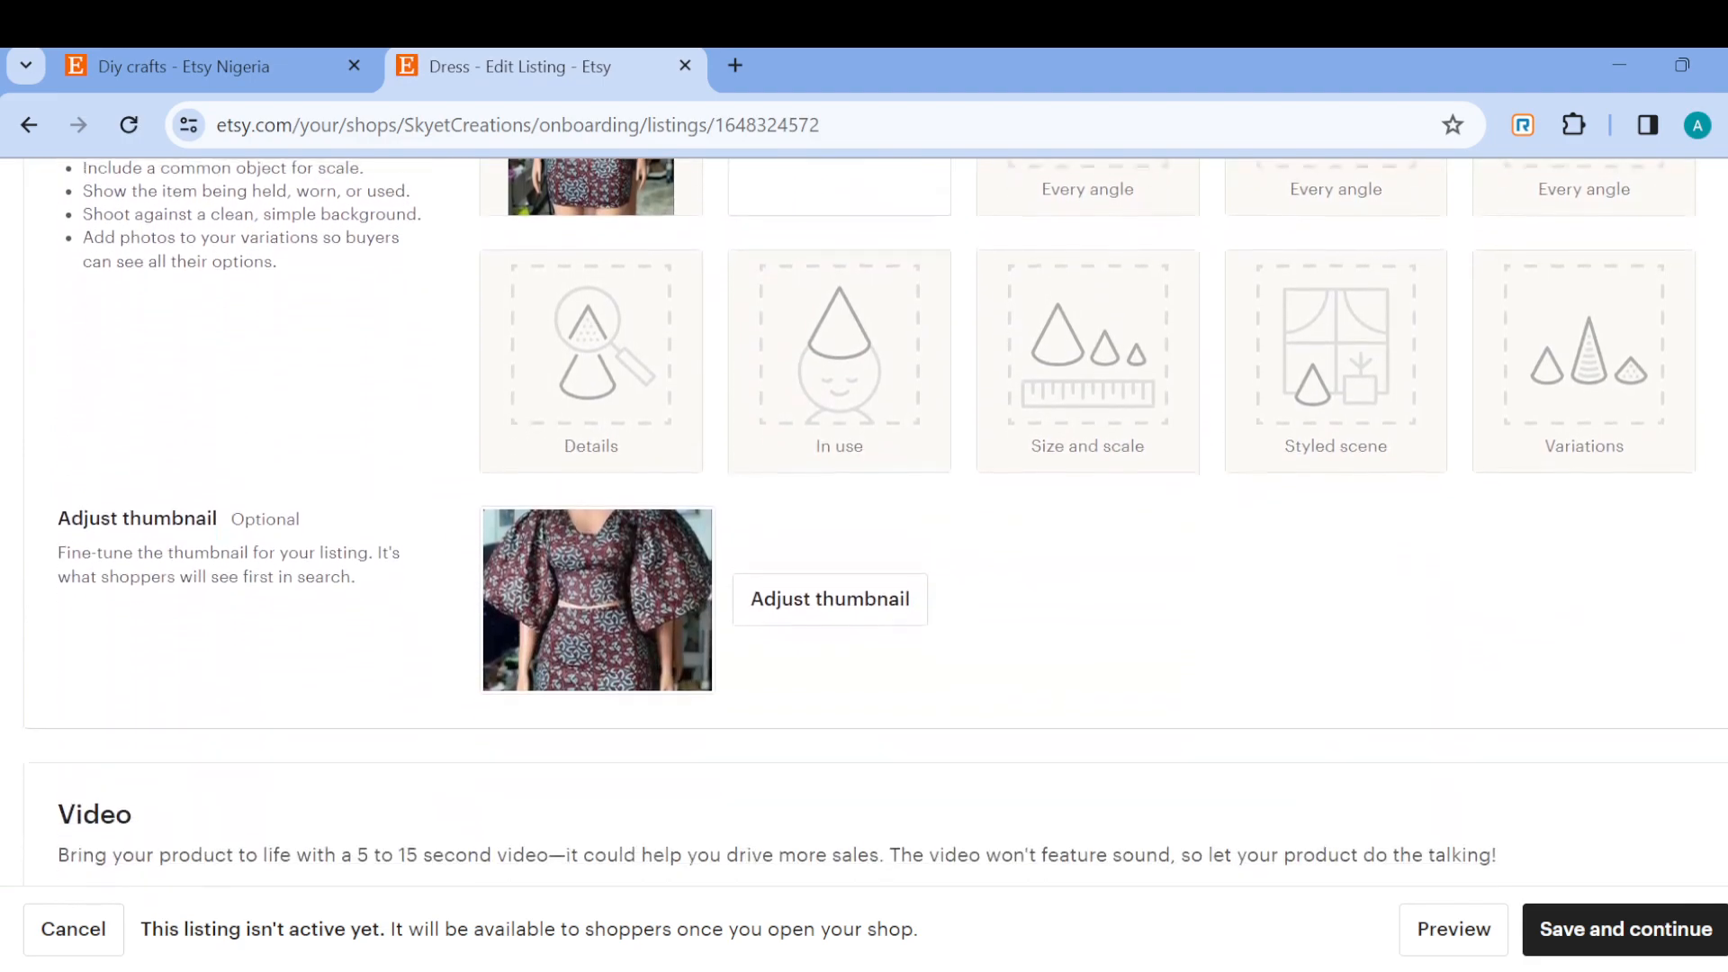
scroll(864, 522, "down", 12)
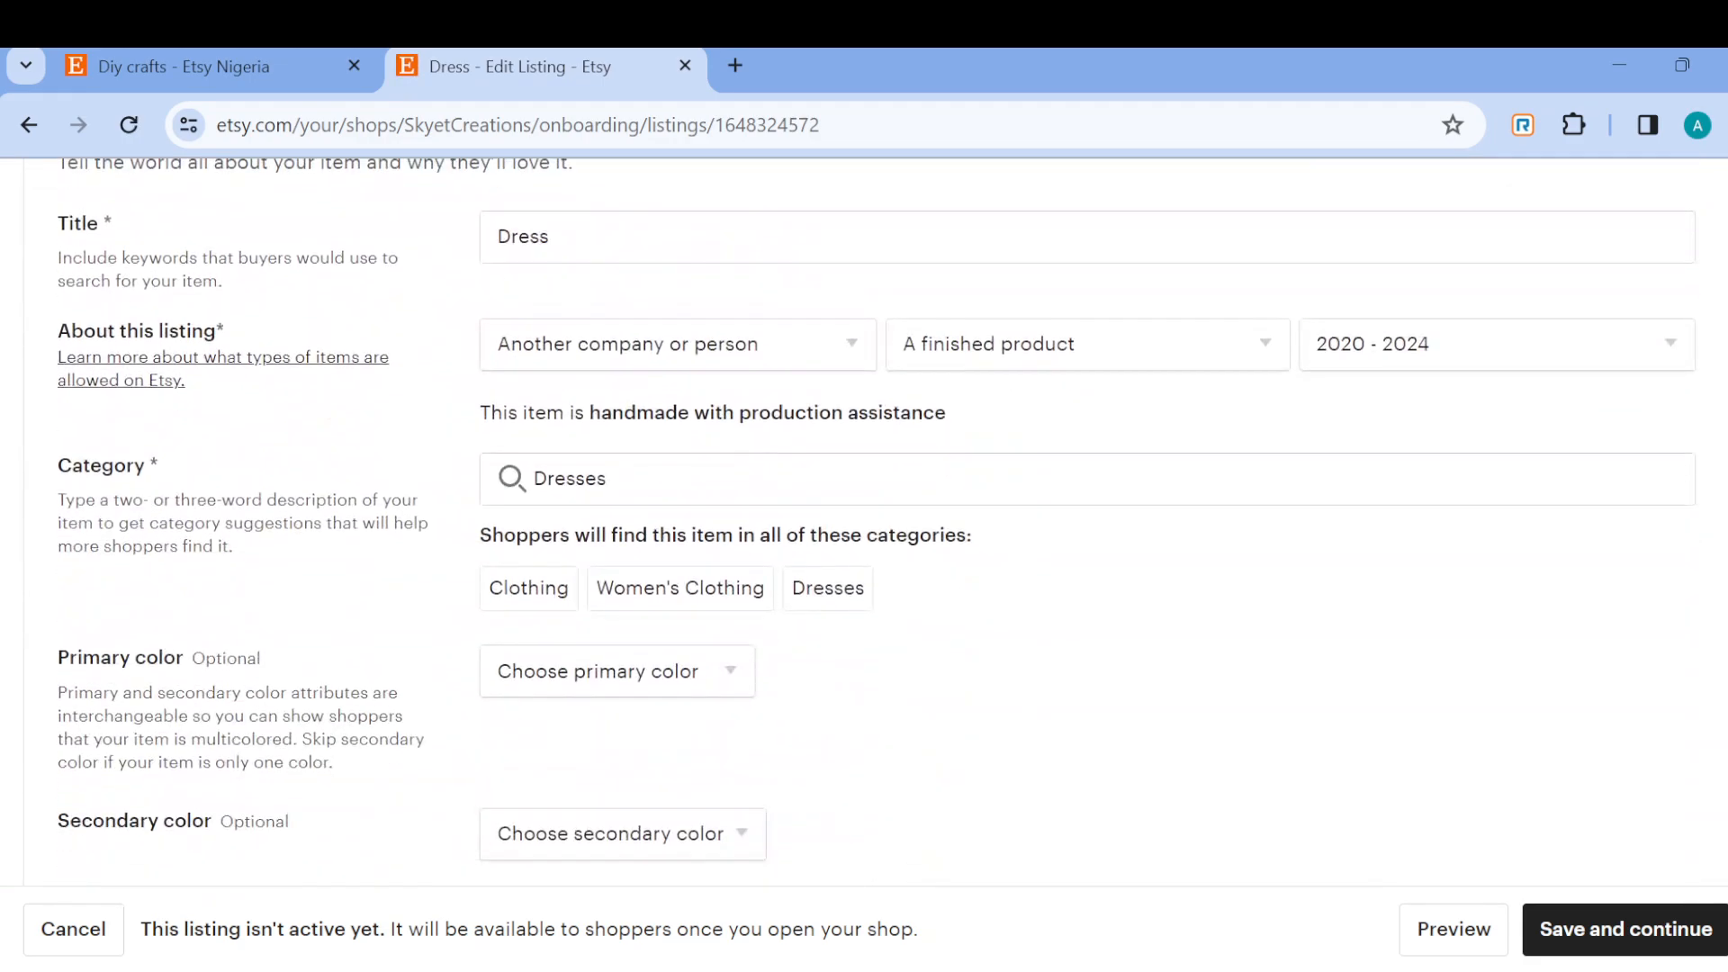
scroll(864, 522, "down", 12)
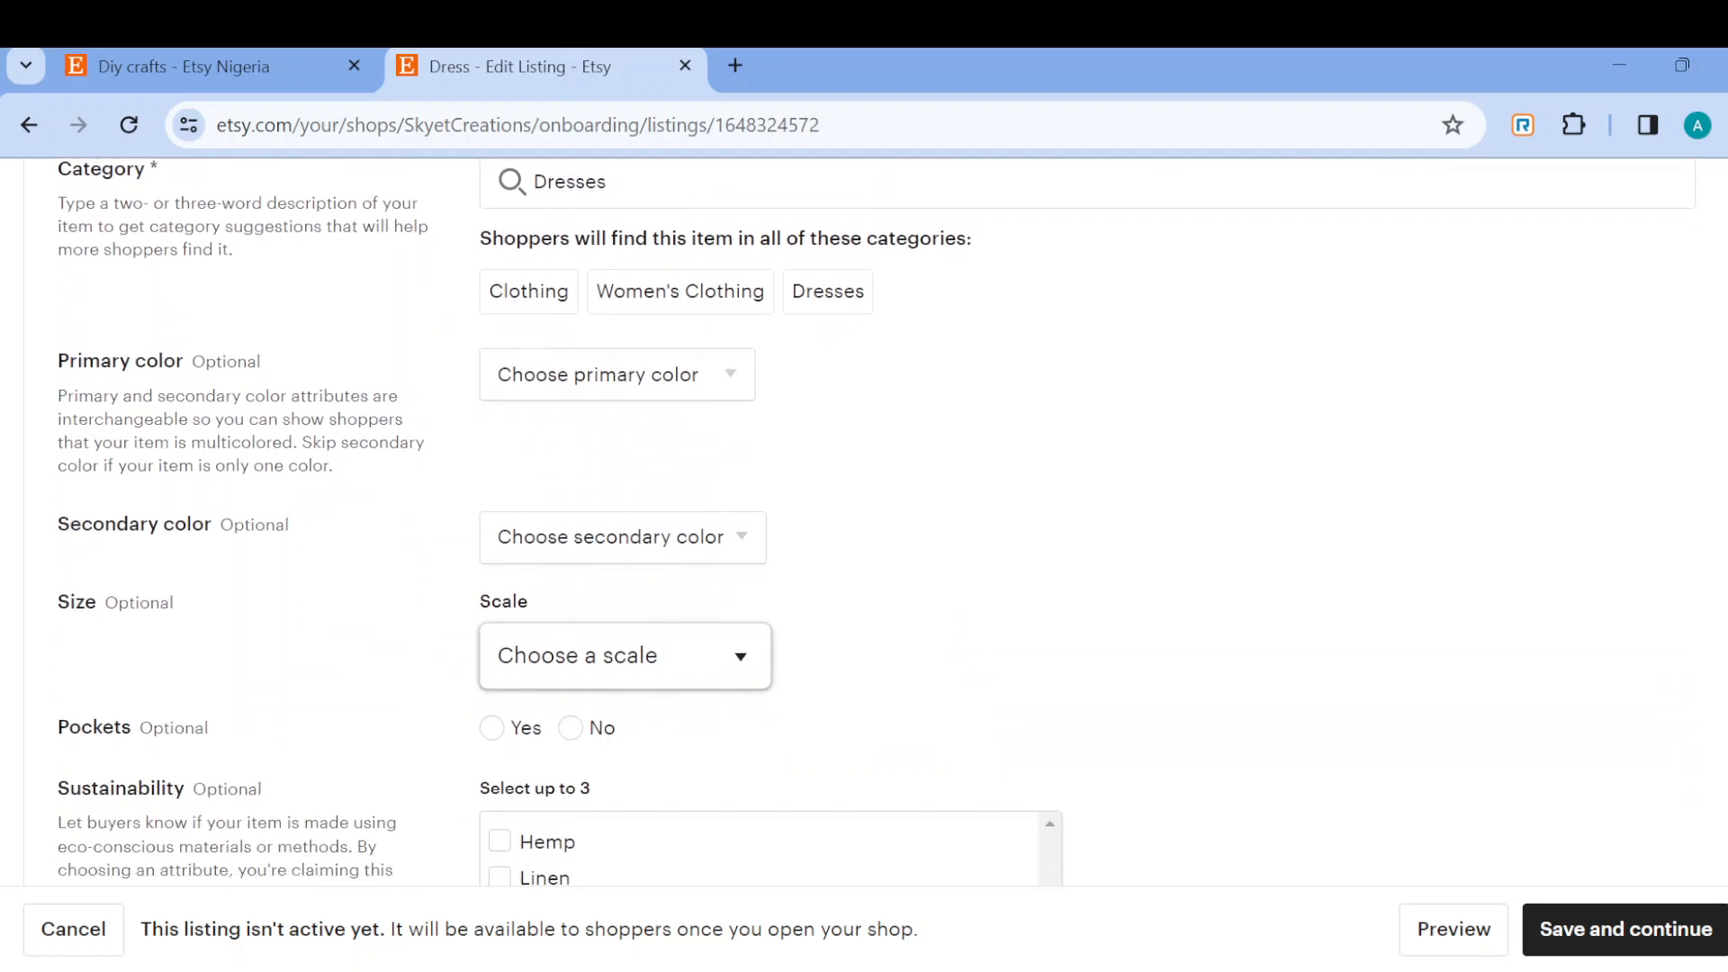
scroll(865, 522, "down", 7)
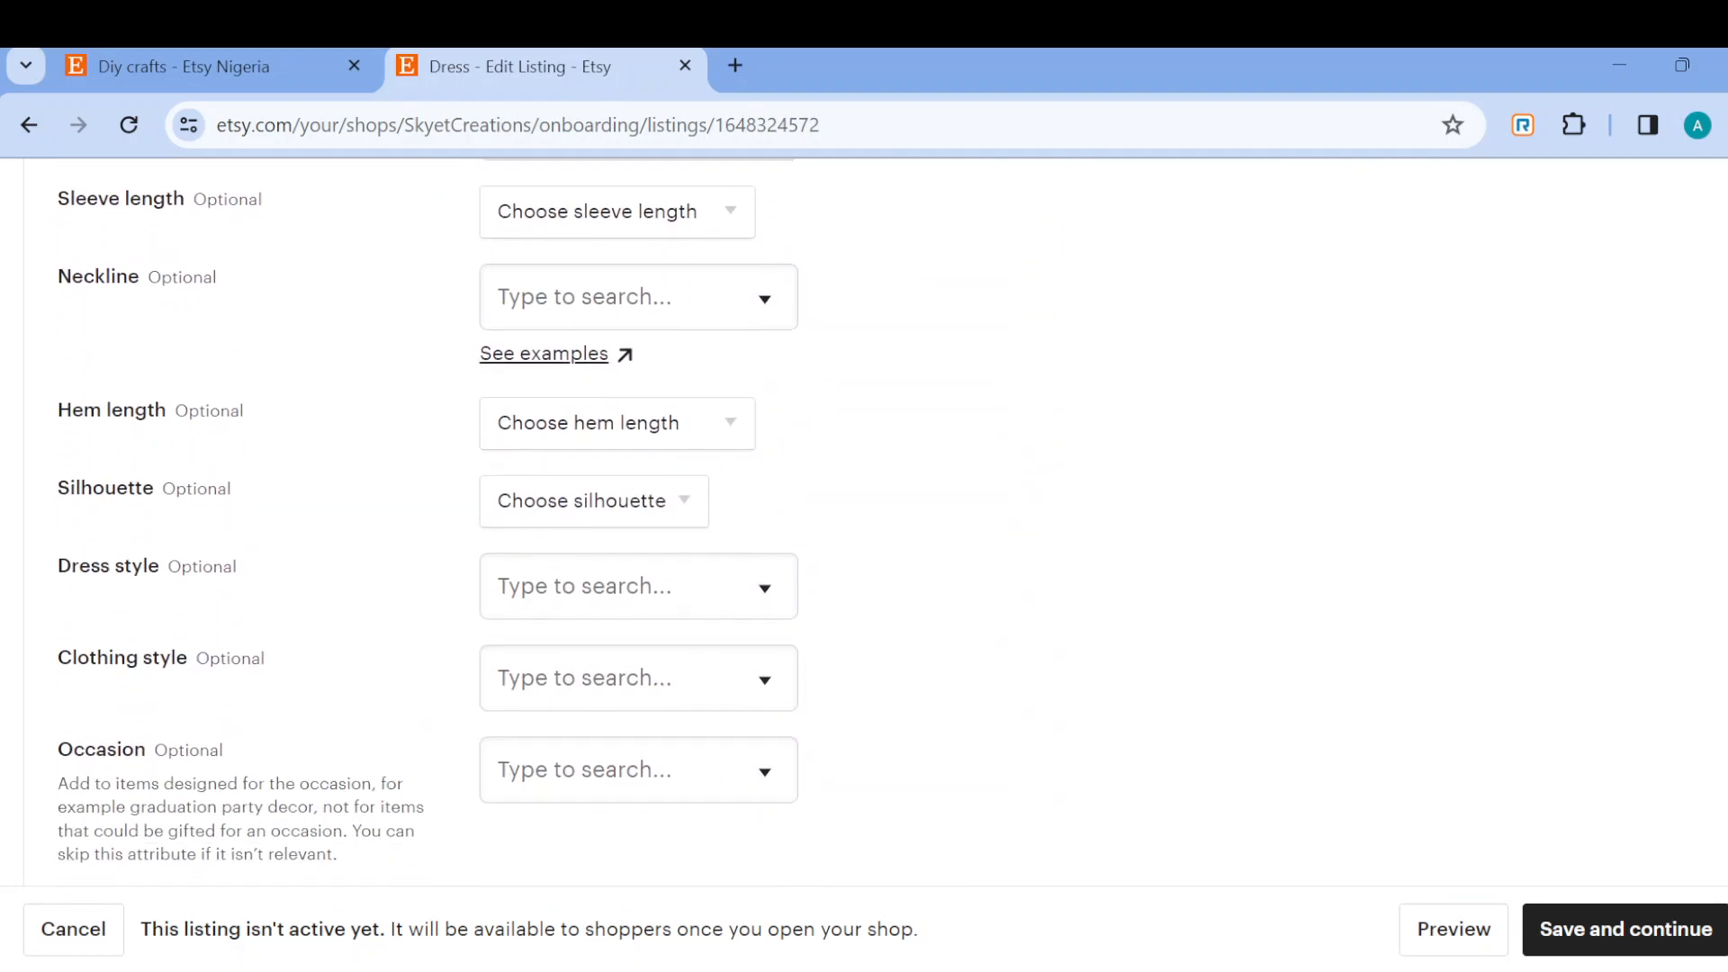
scroll(865, 522, "down", 14)
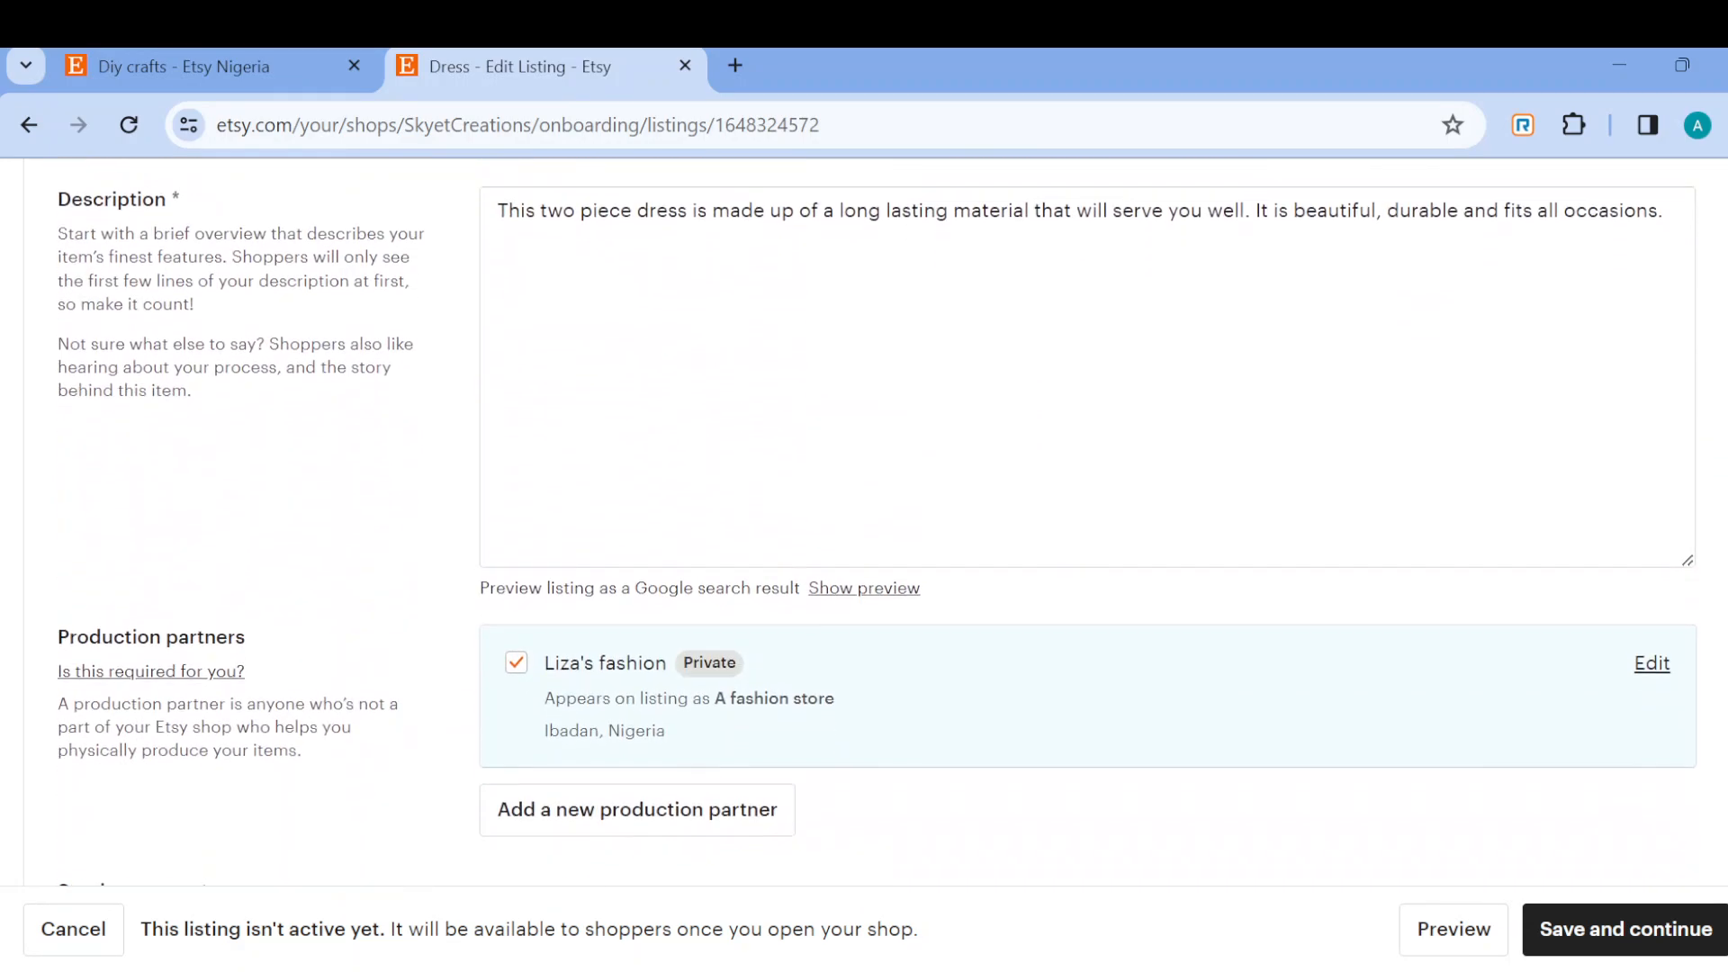
scroll(864, 522, "down", 9)
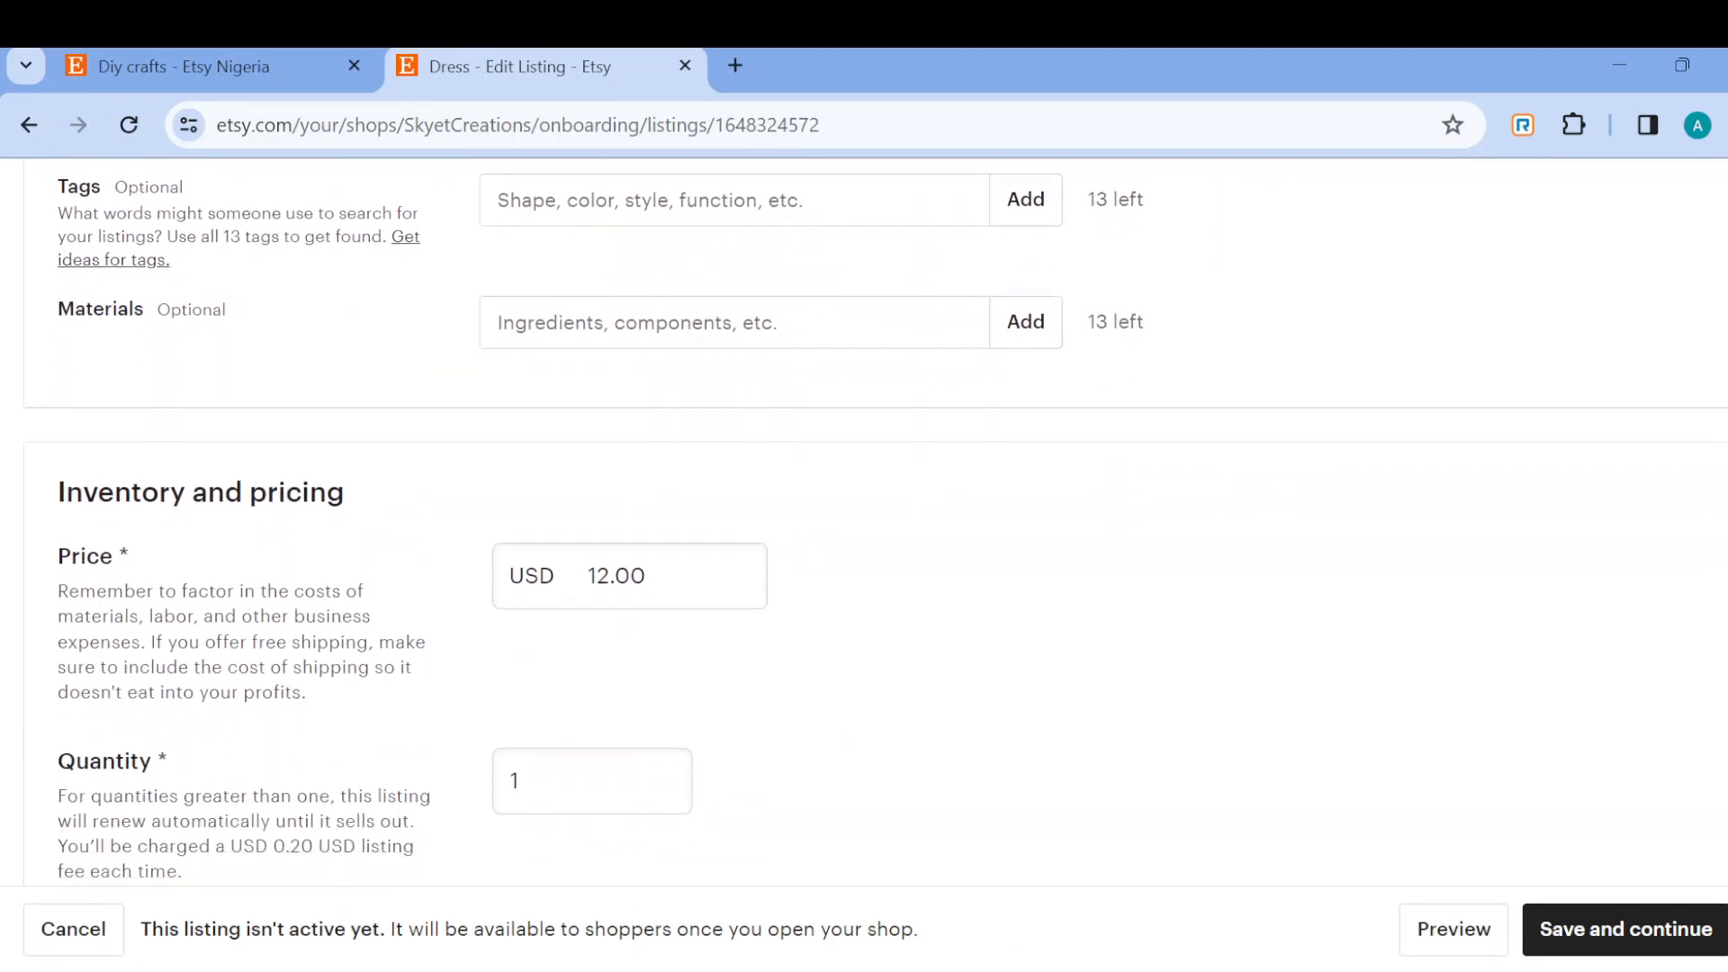
scroll(864, 522, "down", 1)
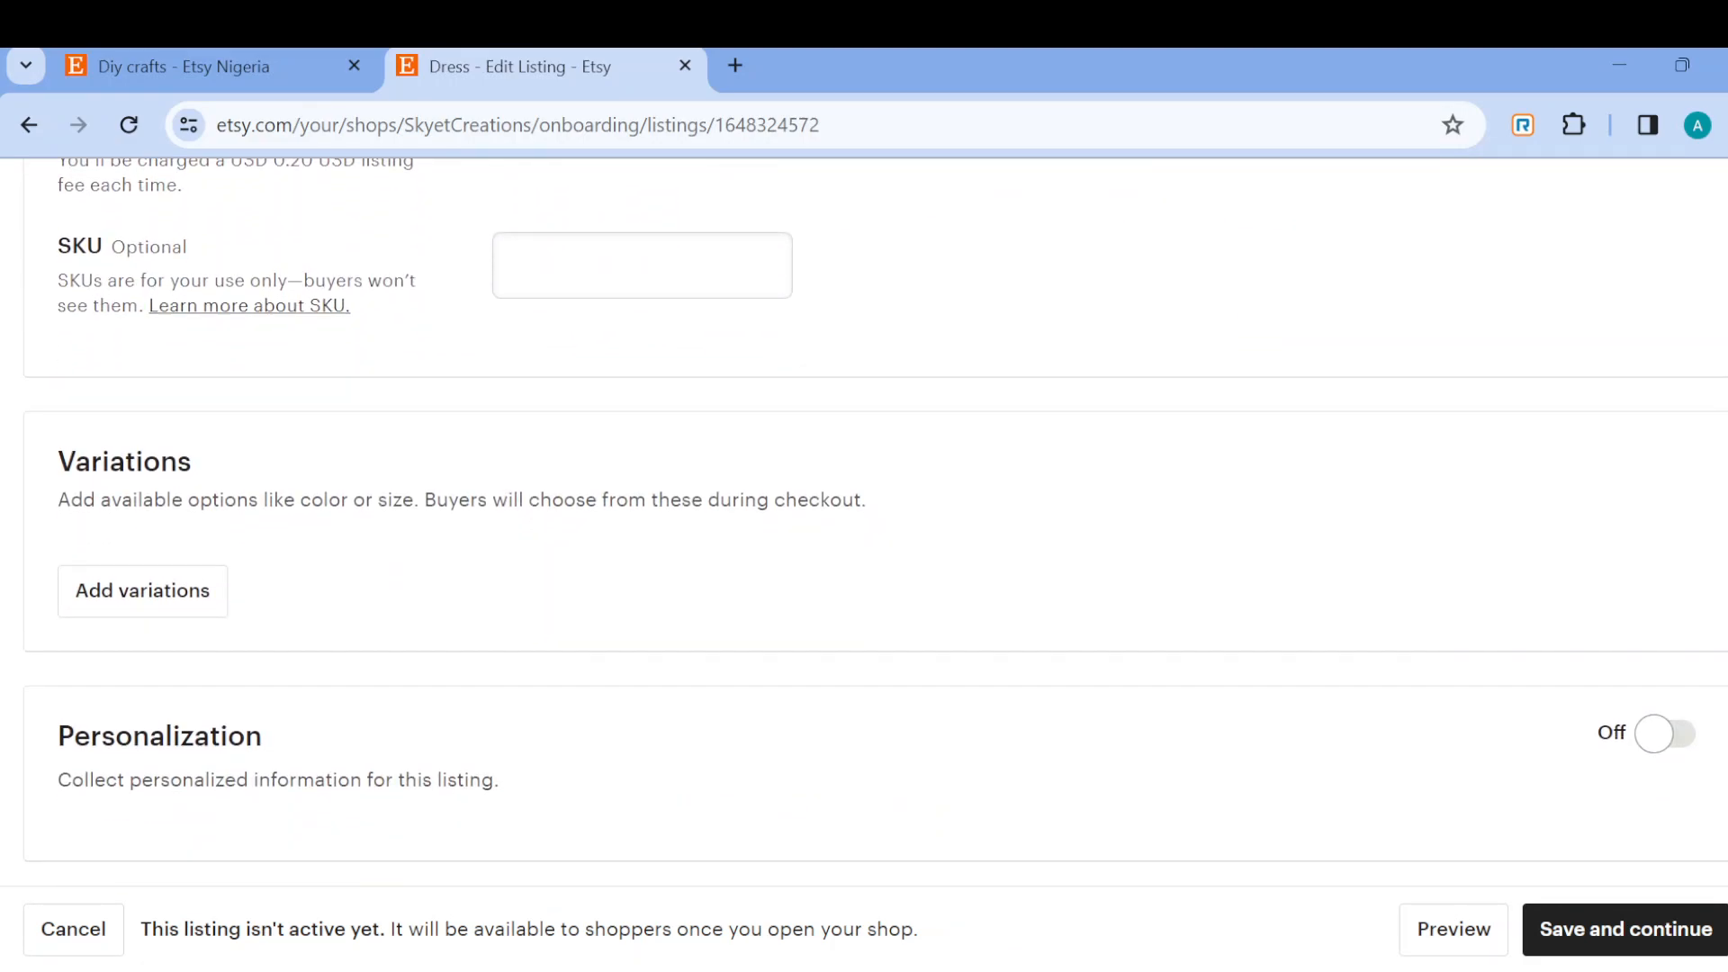
scroll(865, 522, "down", 7)
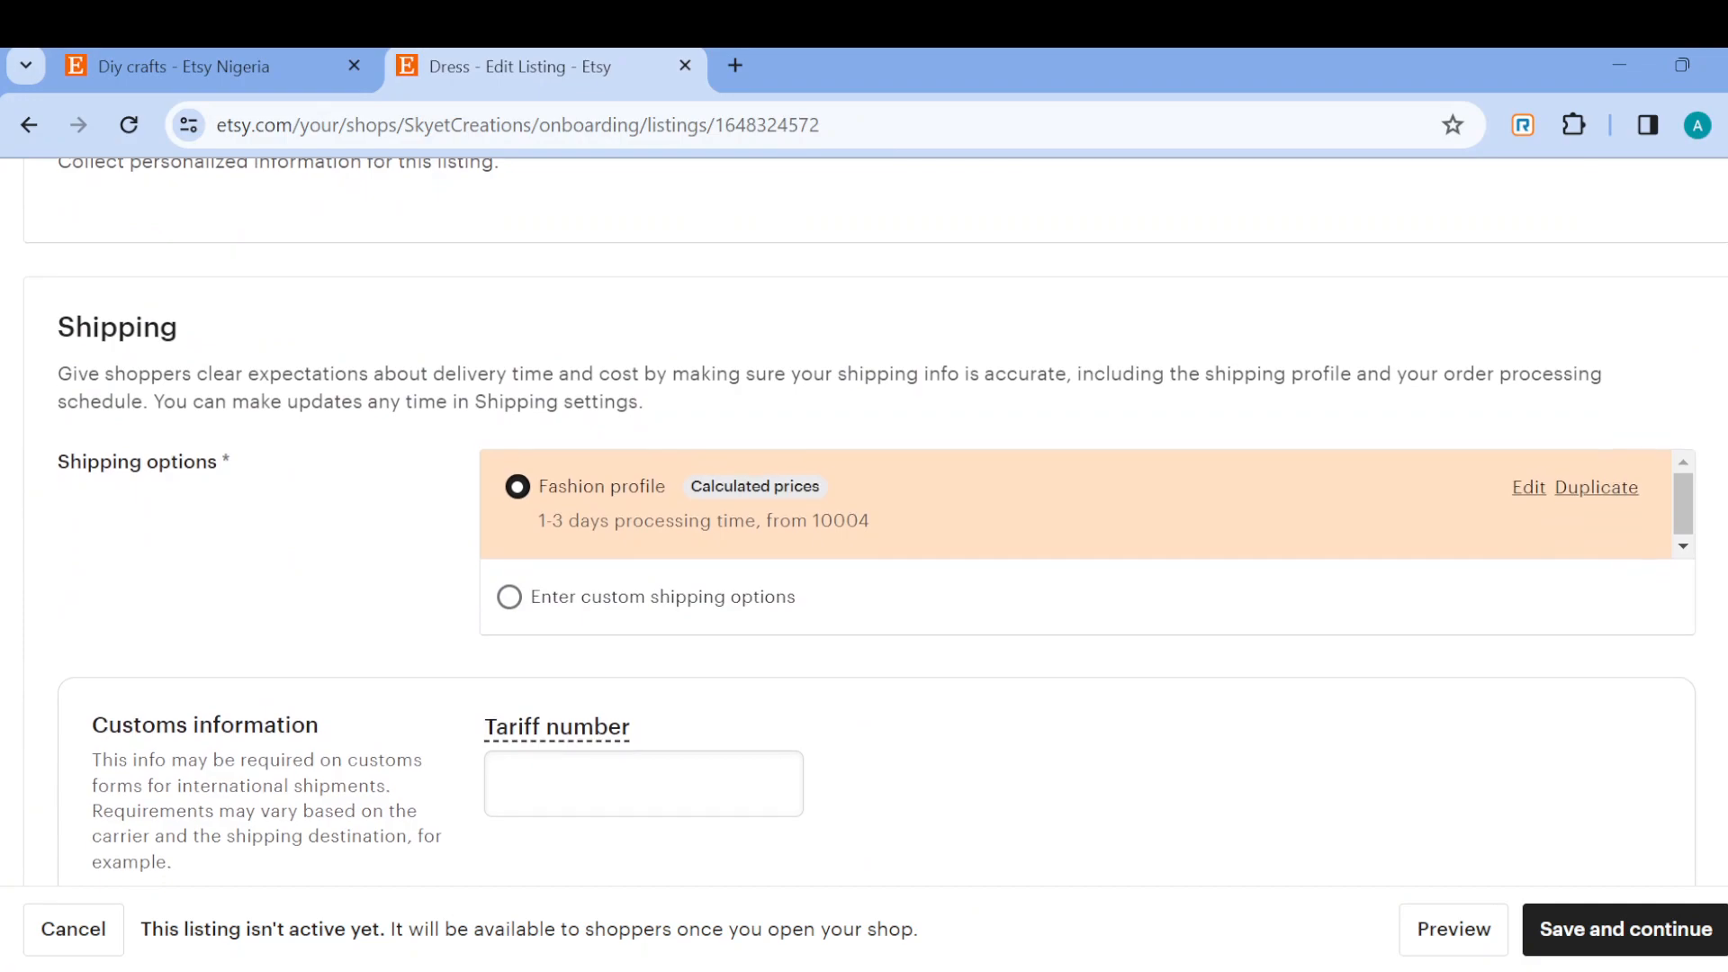
Examine the listing's shipping options, customs information, item weight, packed item size and shipping price preview
scroll(864, 522, "down", 2)
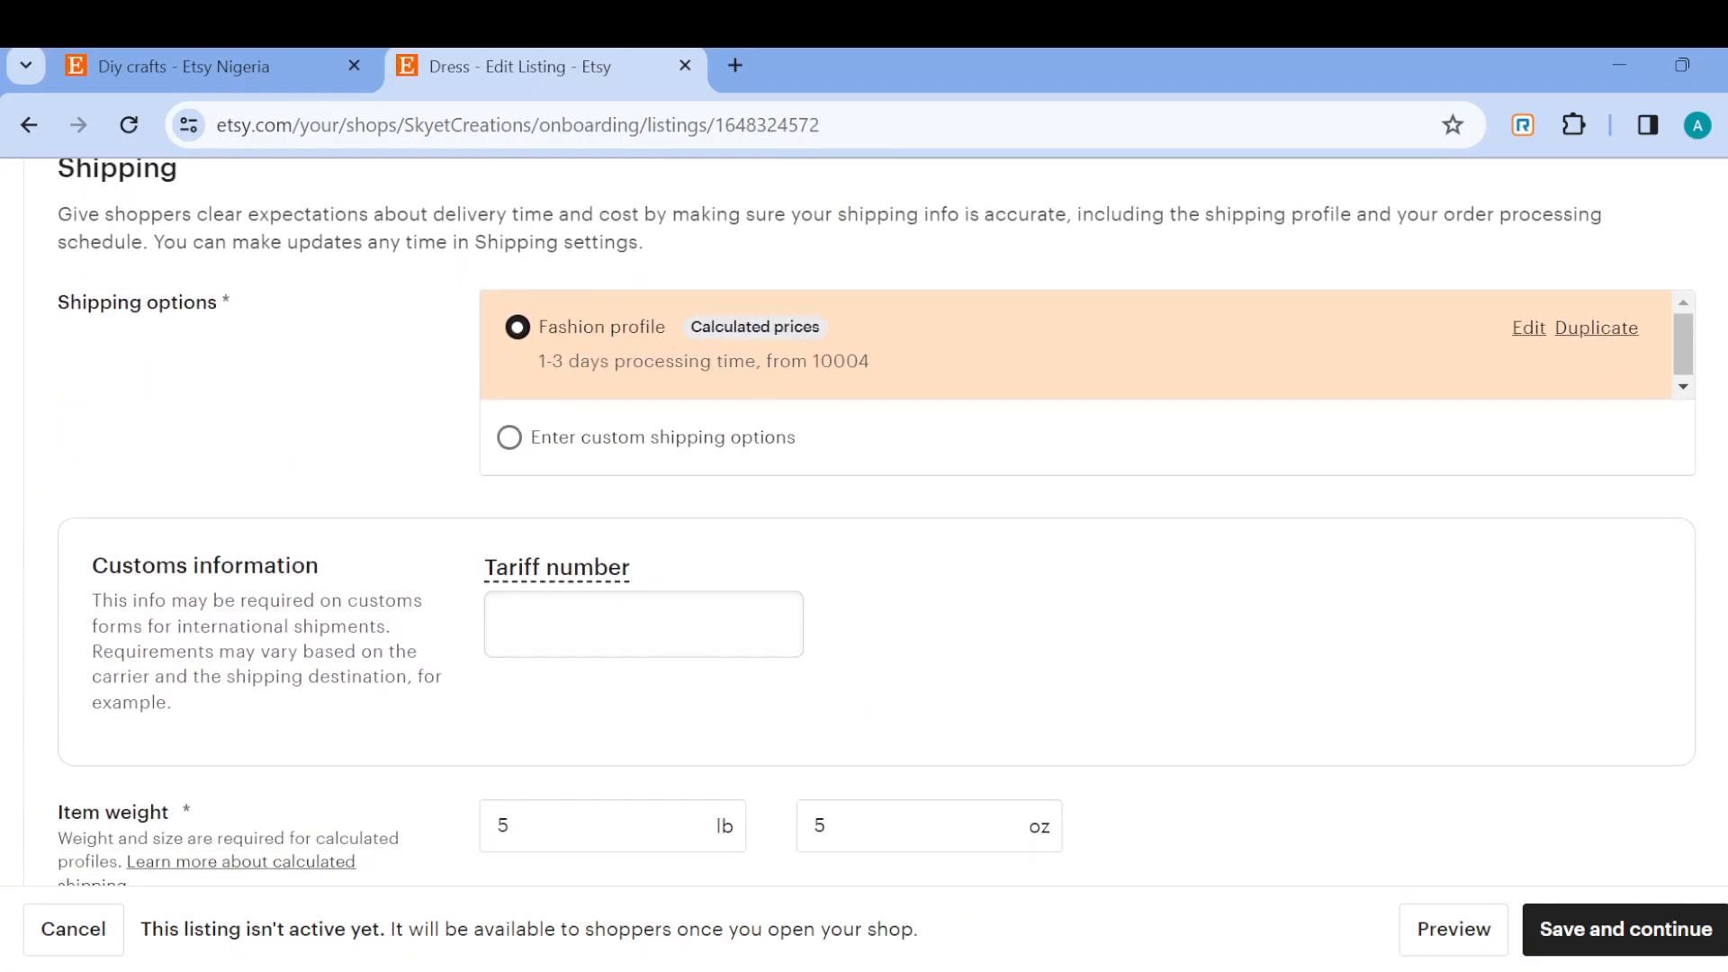
scroll(864, 522, "down", 4)
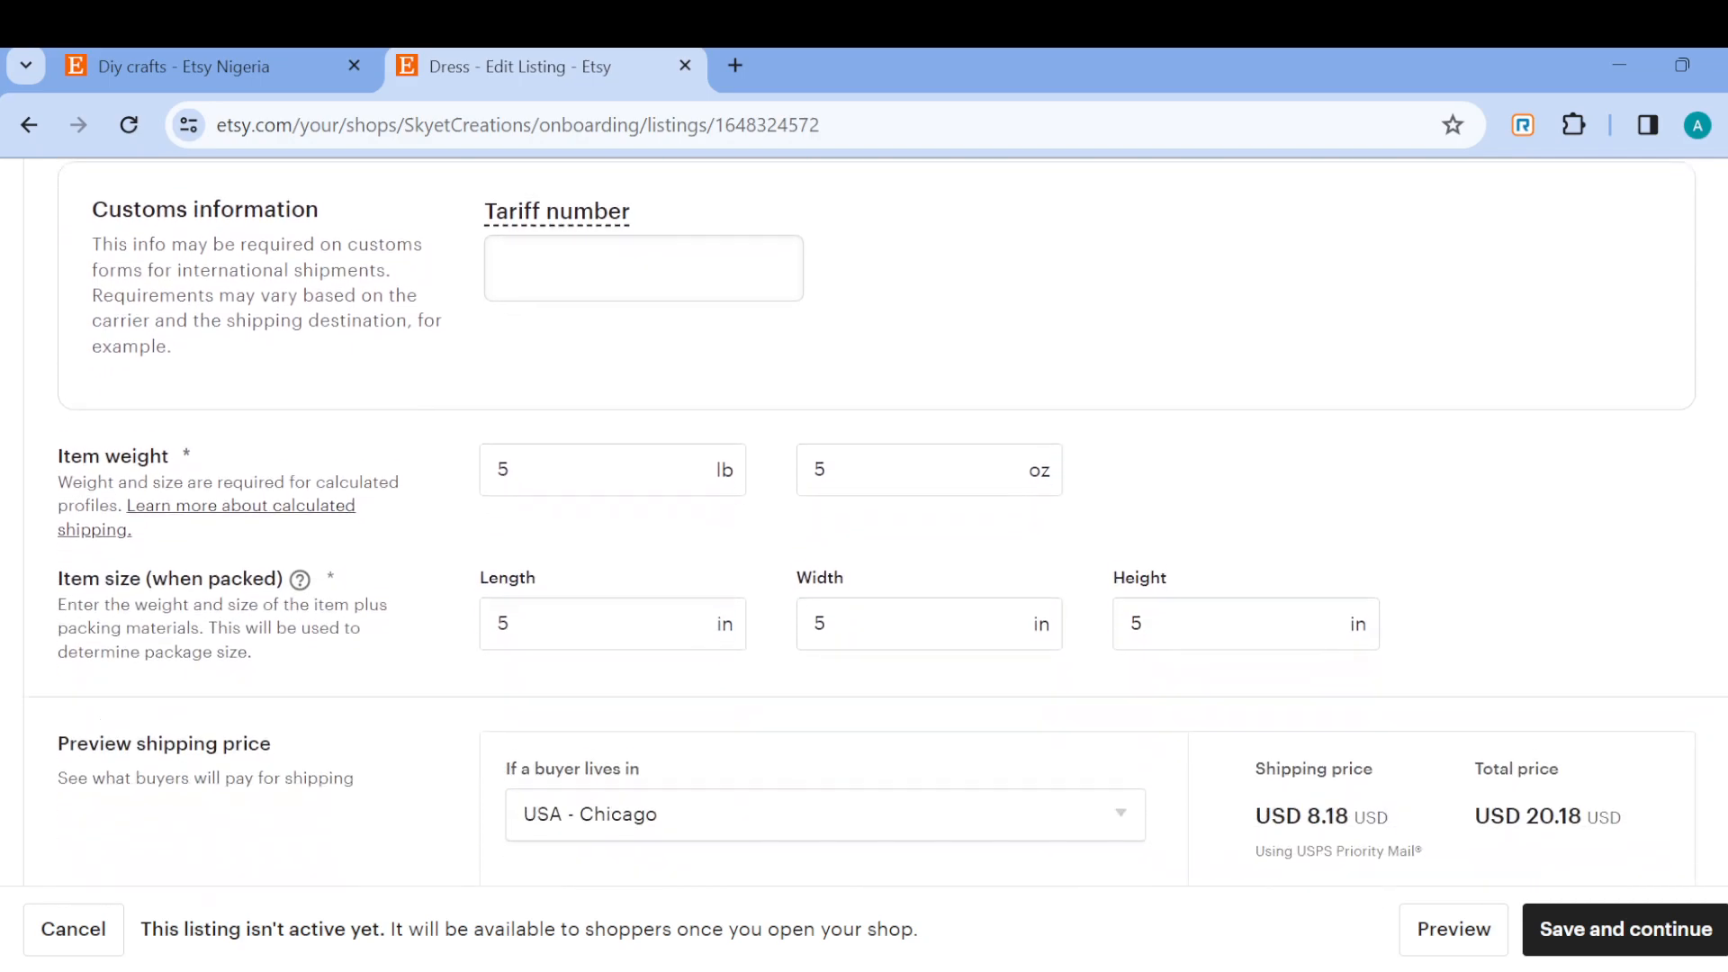
scroll(864, 522, "down", 4)
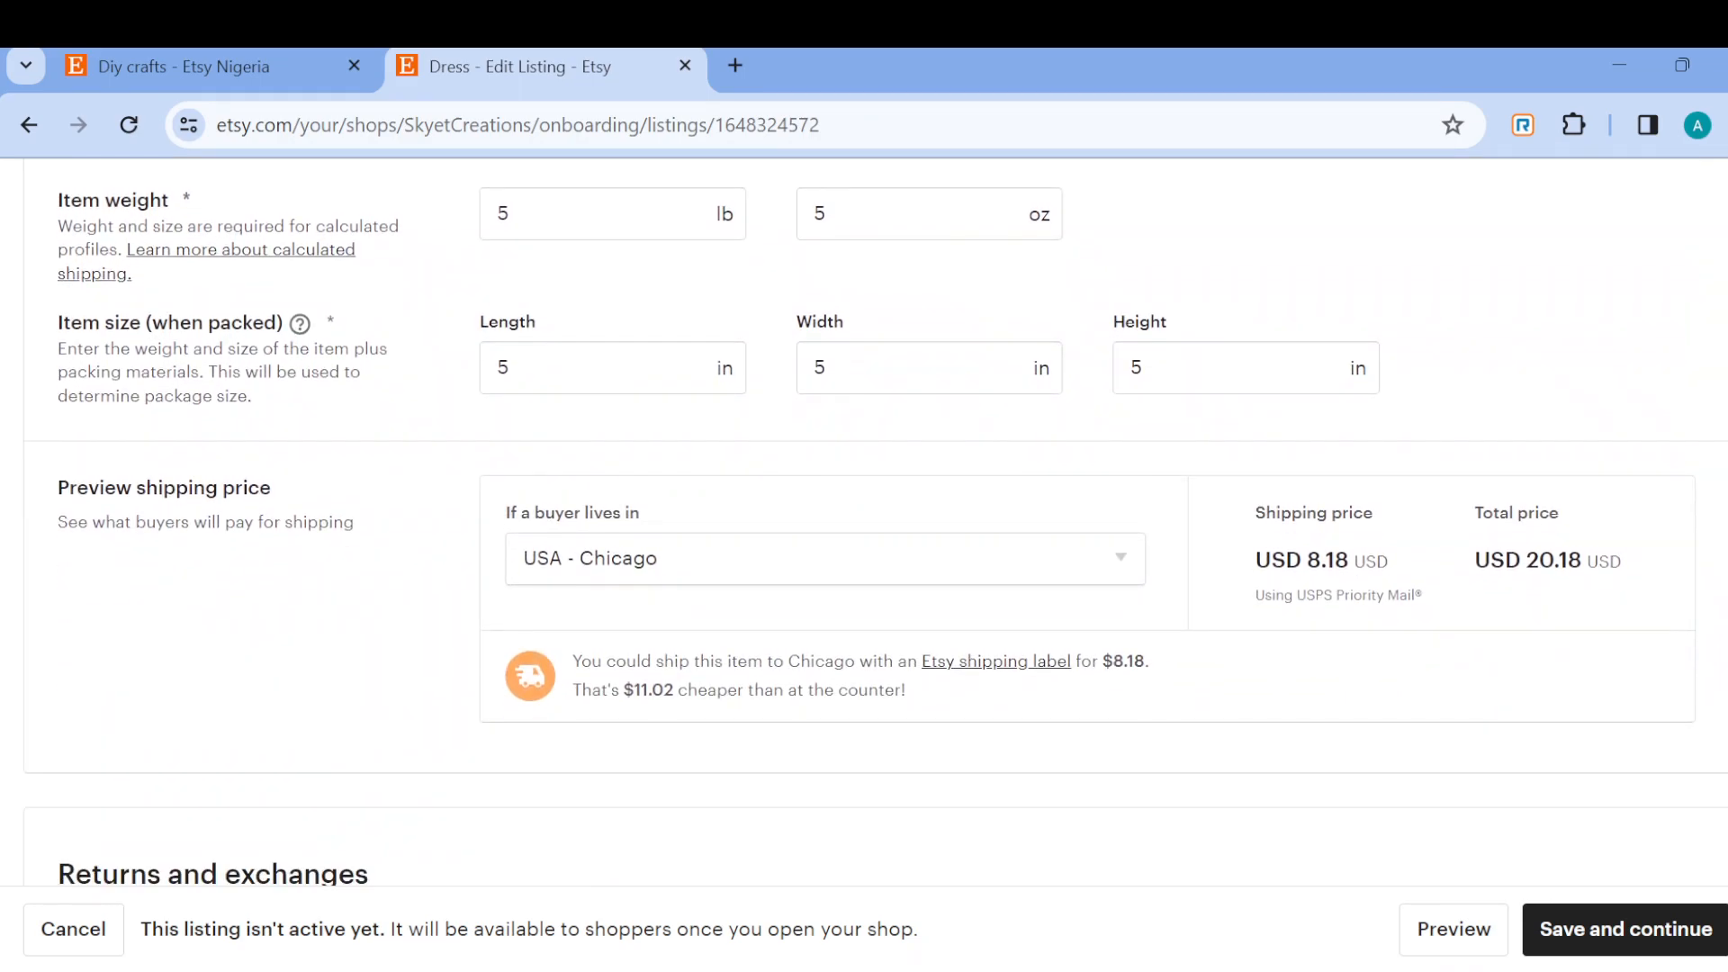
scroll(864, 522, "down", 3)
scroll(1596, 717, "up", 10)
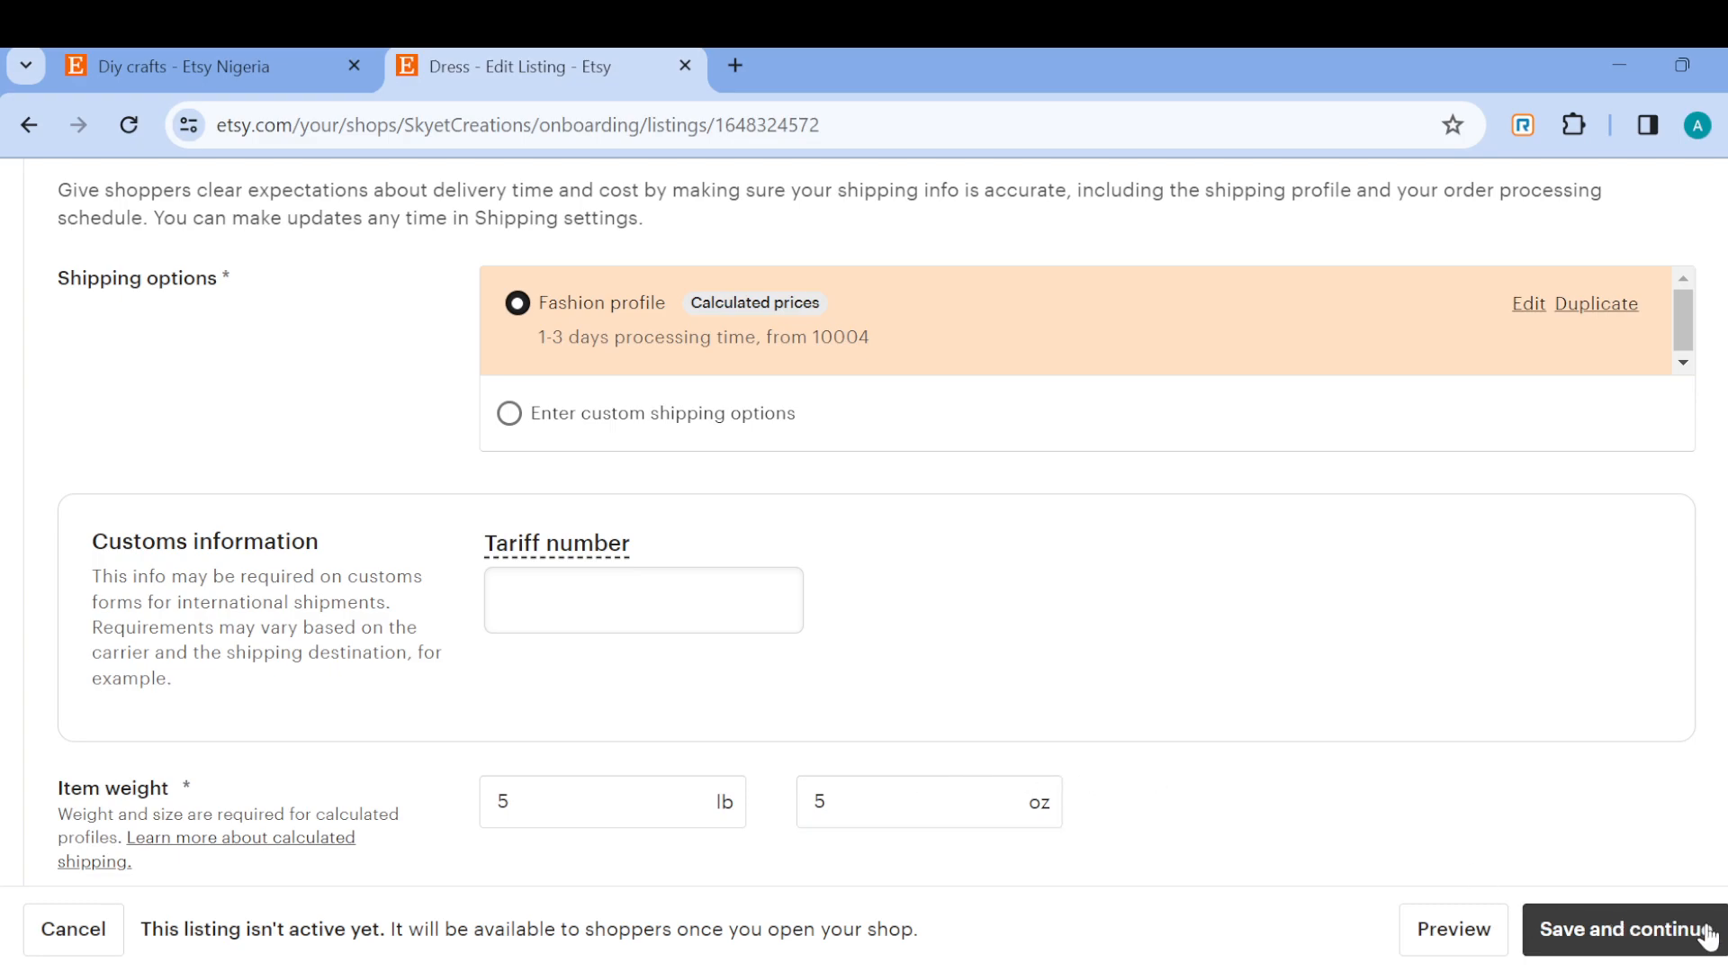
scroll(864, 519, "down", 5)
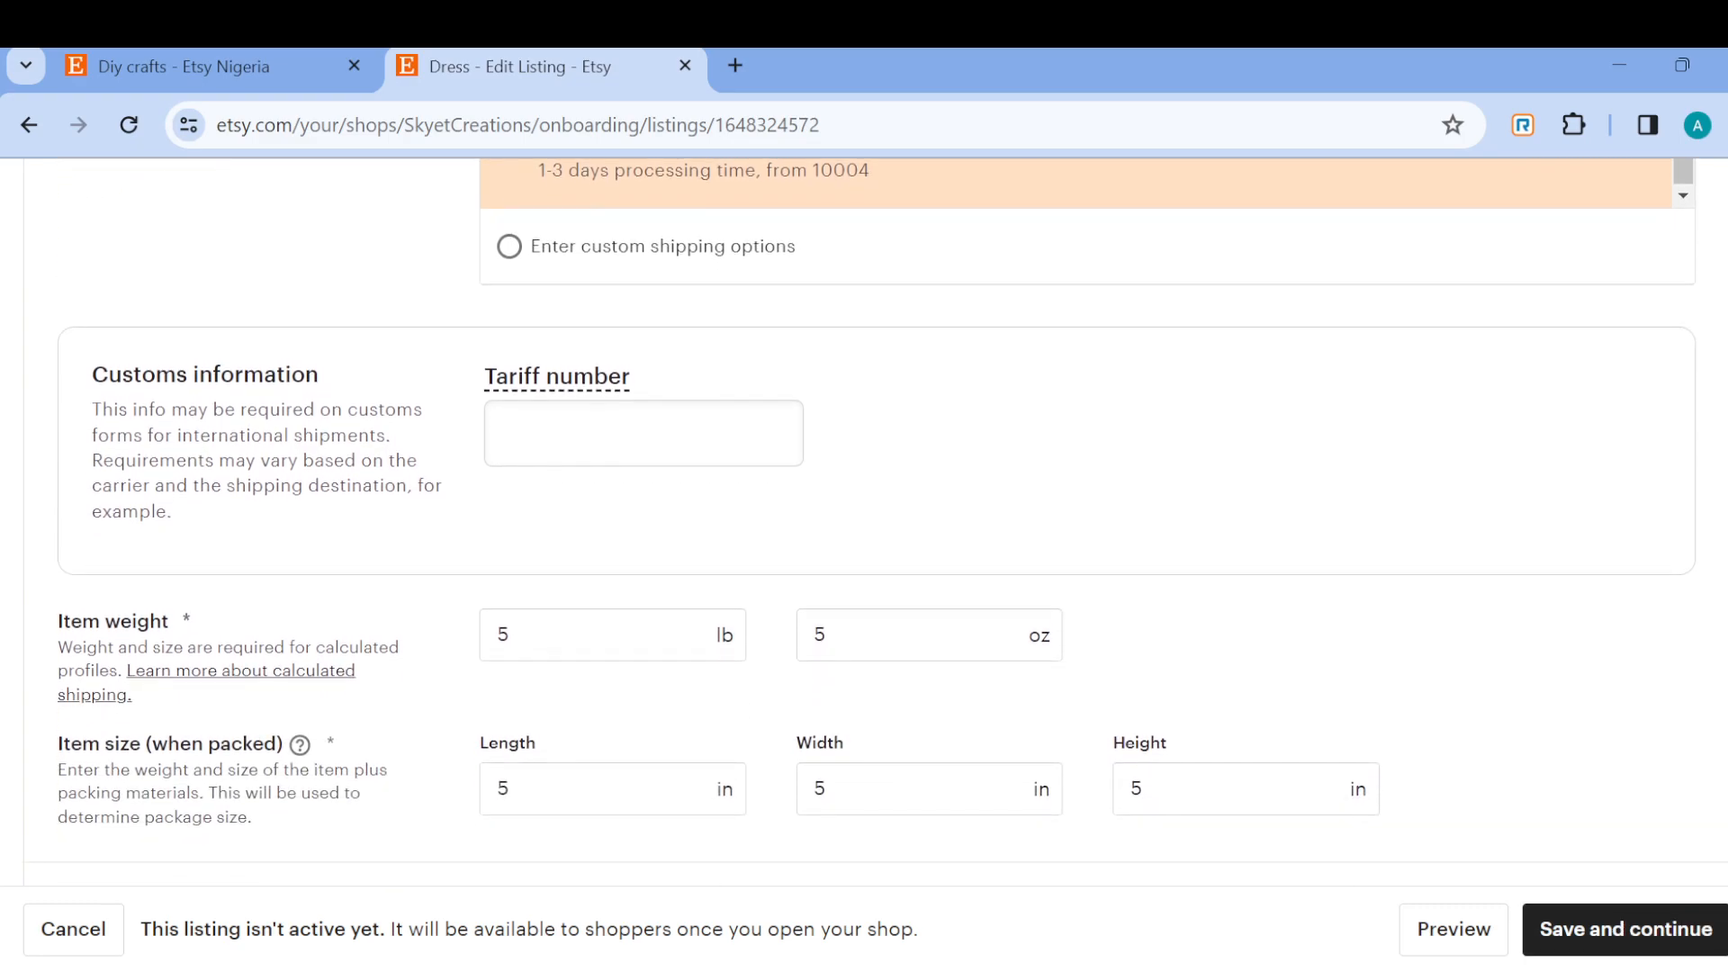
scroll(1034, 568, "down", 2)
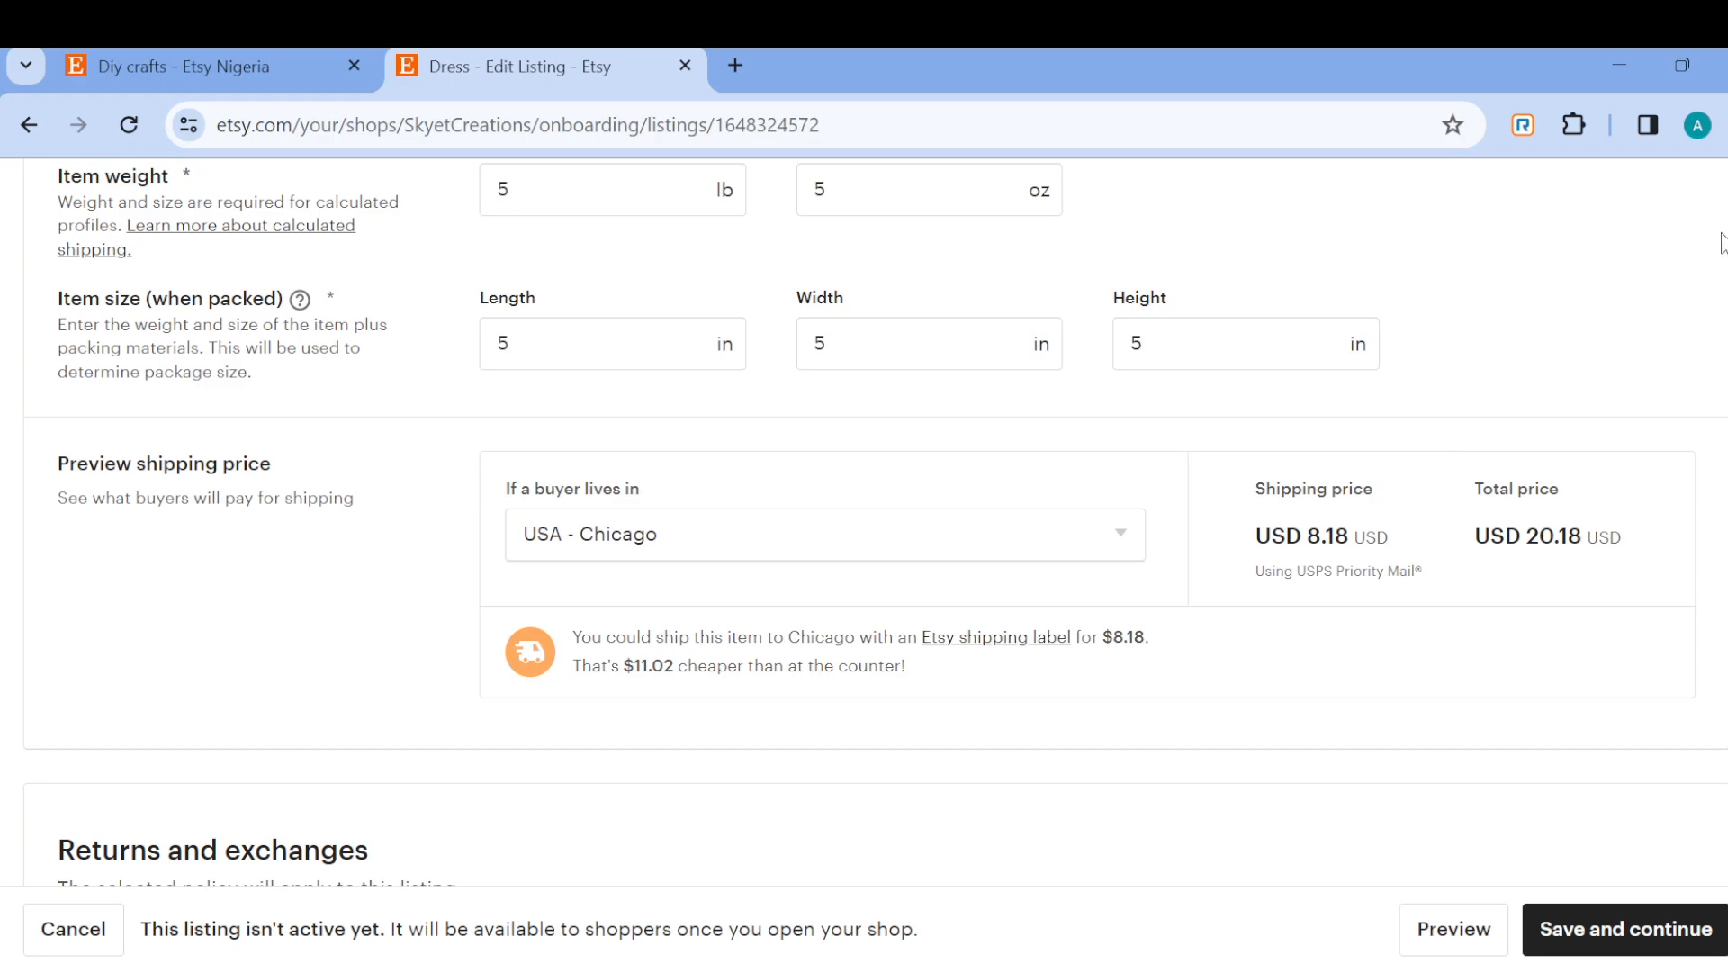
scroll(1719, 254, "up", 4)
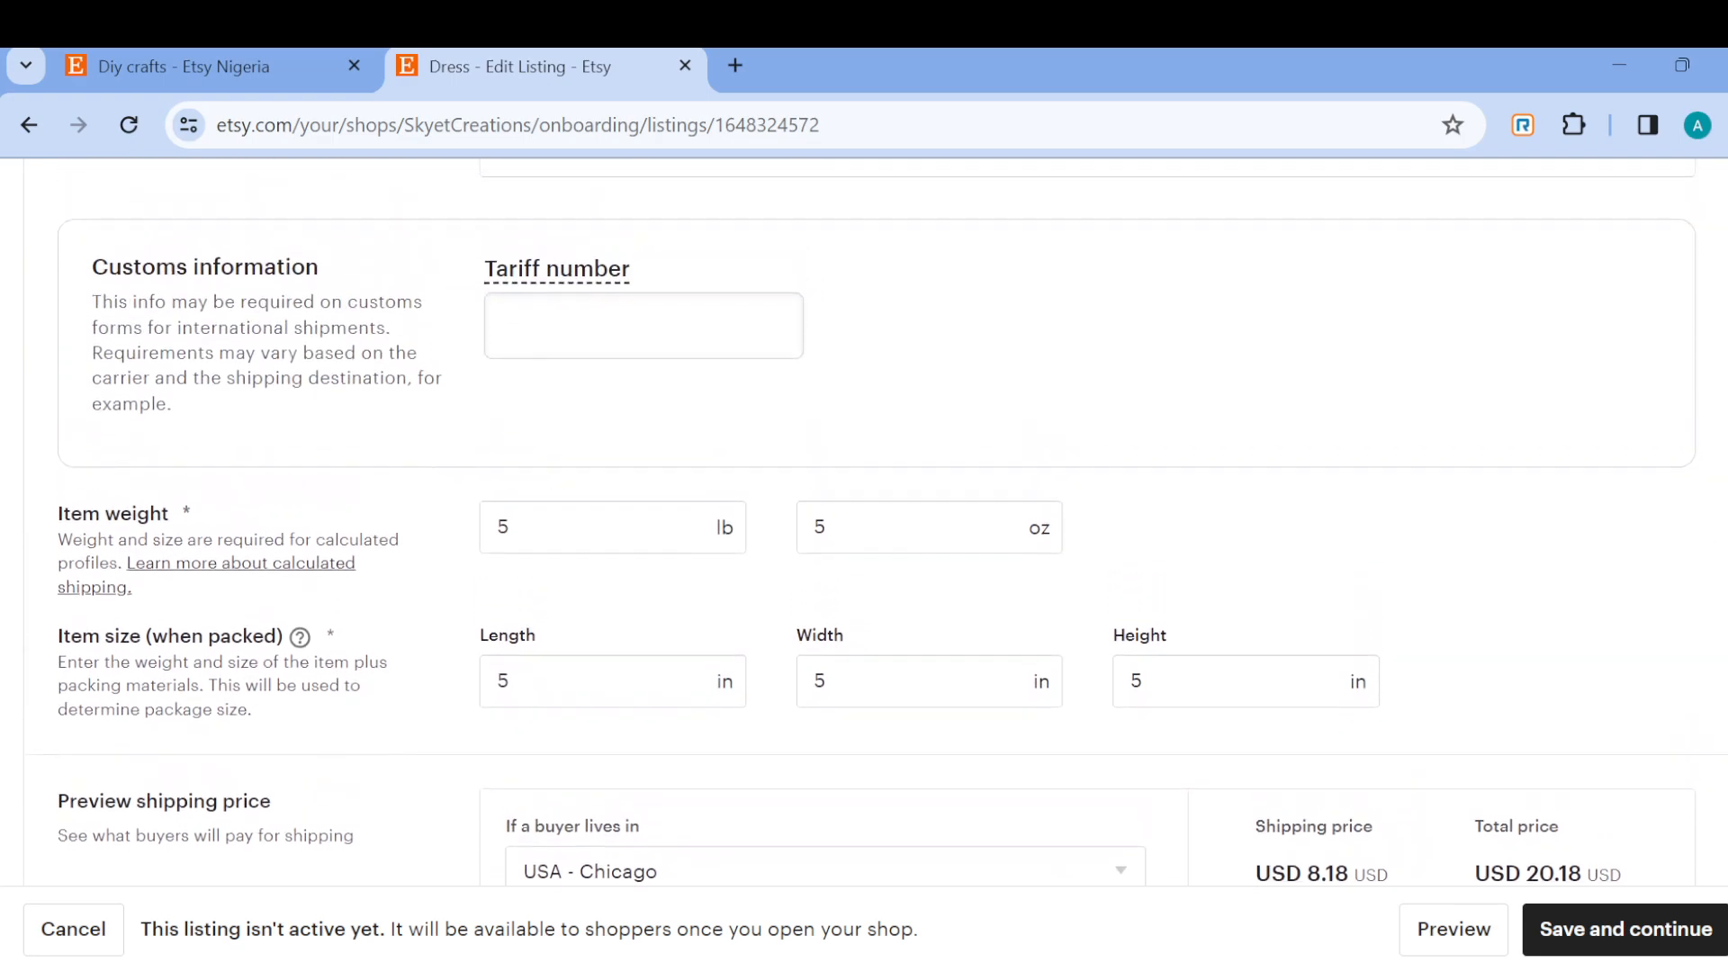
scroll(1720, 253, "up", 1)
scroll(1719, 254, "up", 4)
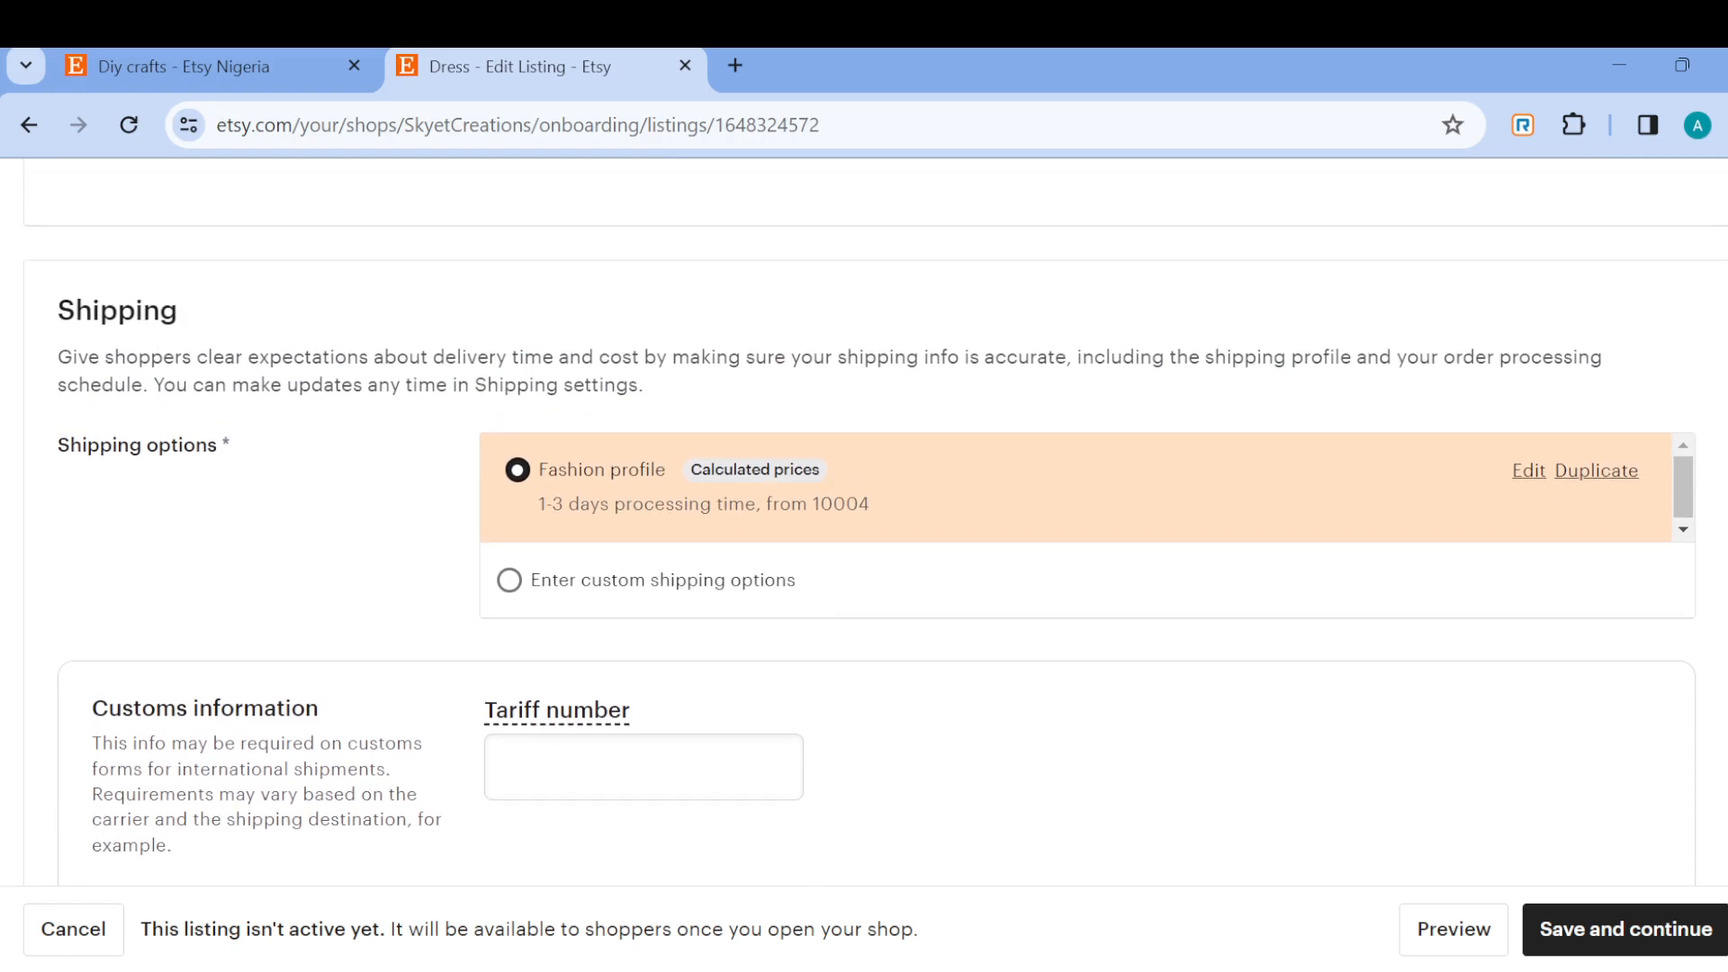
scroll(875, 525, "up", 1)
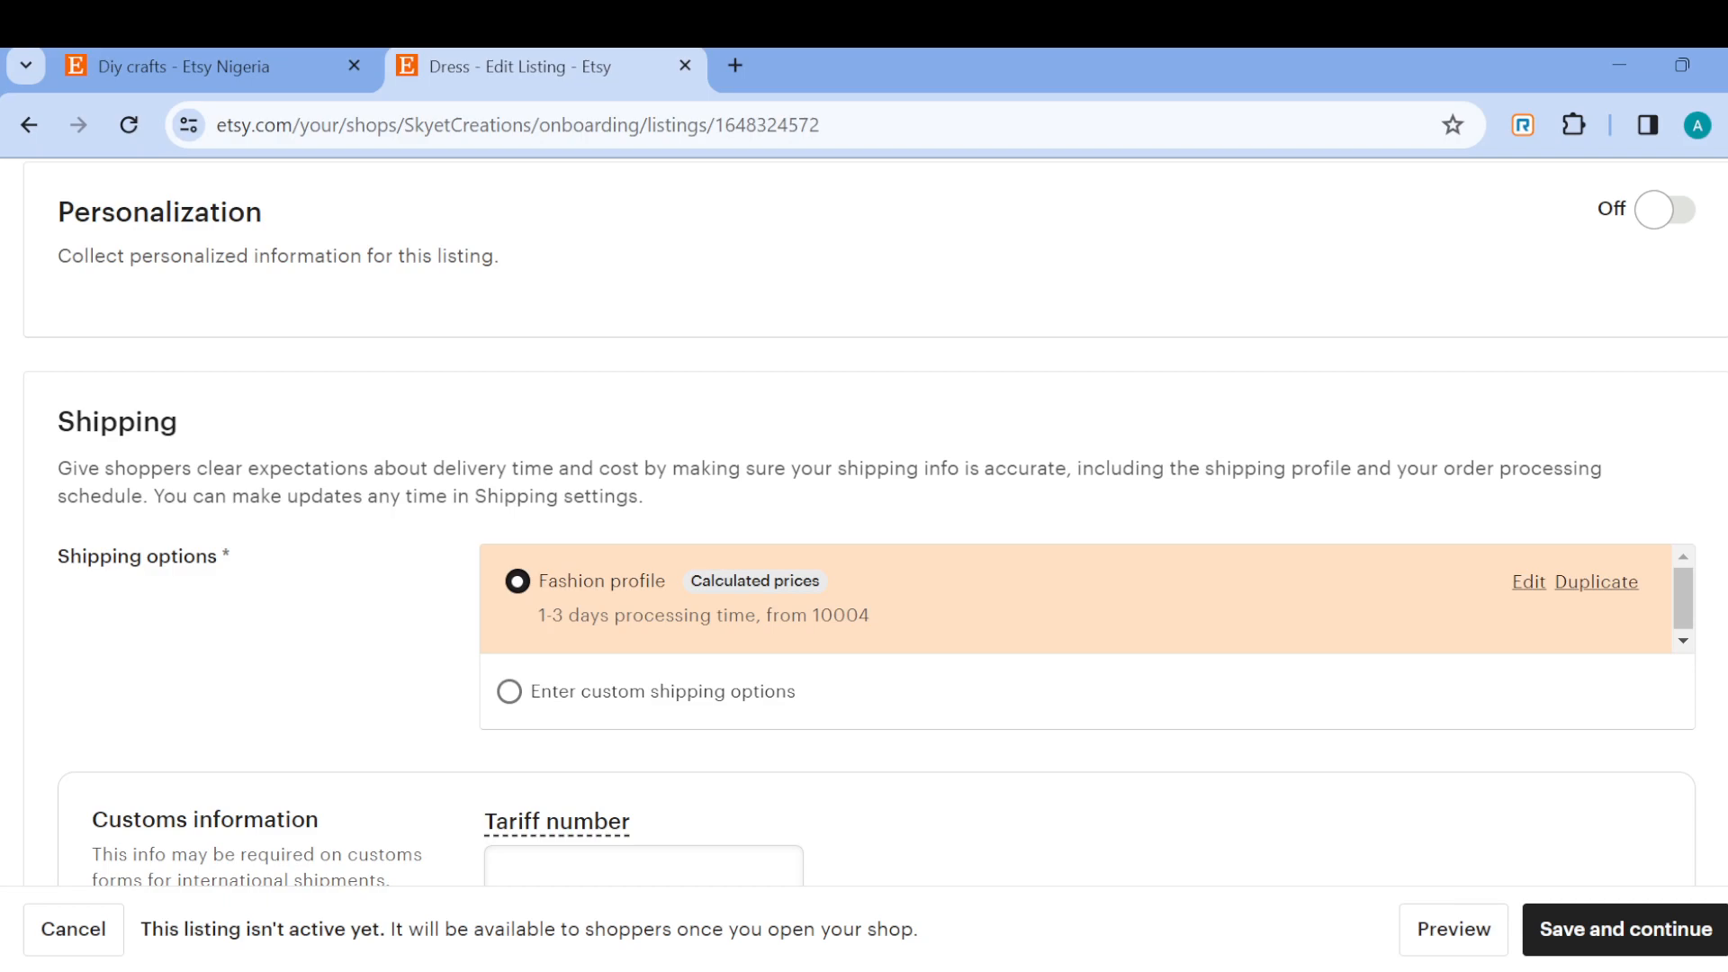
scroll(875, 522, "down", 4)
scroll(733, 537, "down", 4)
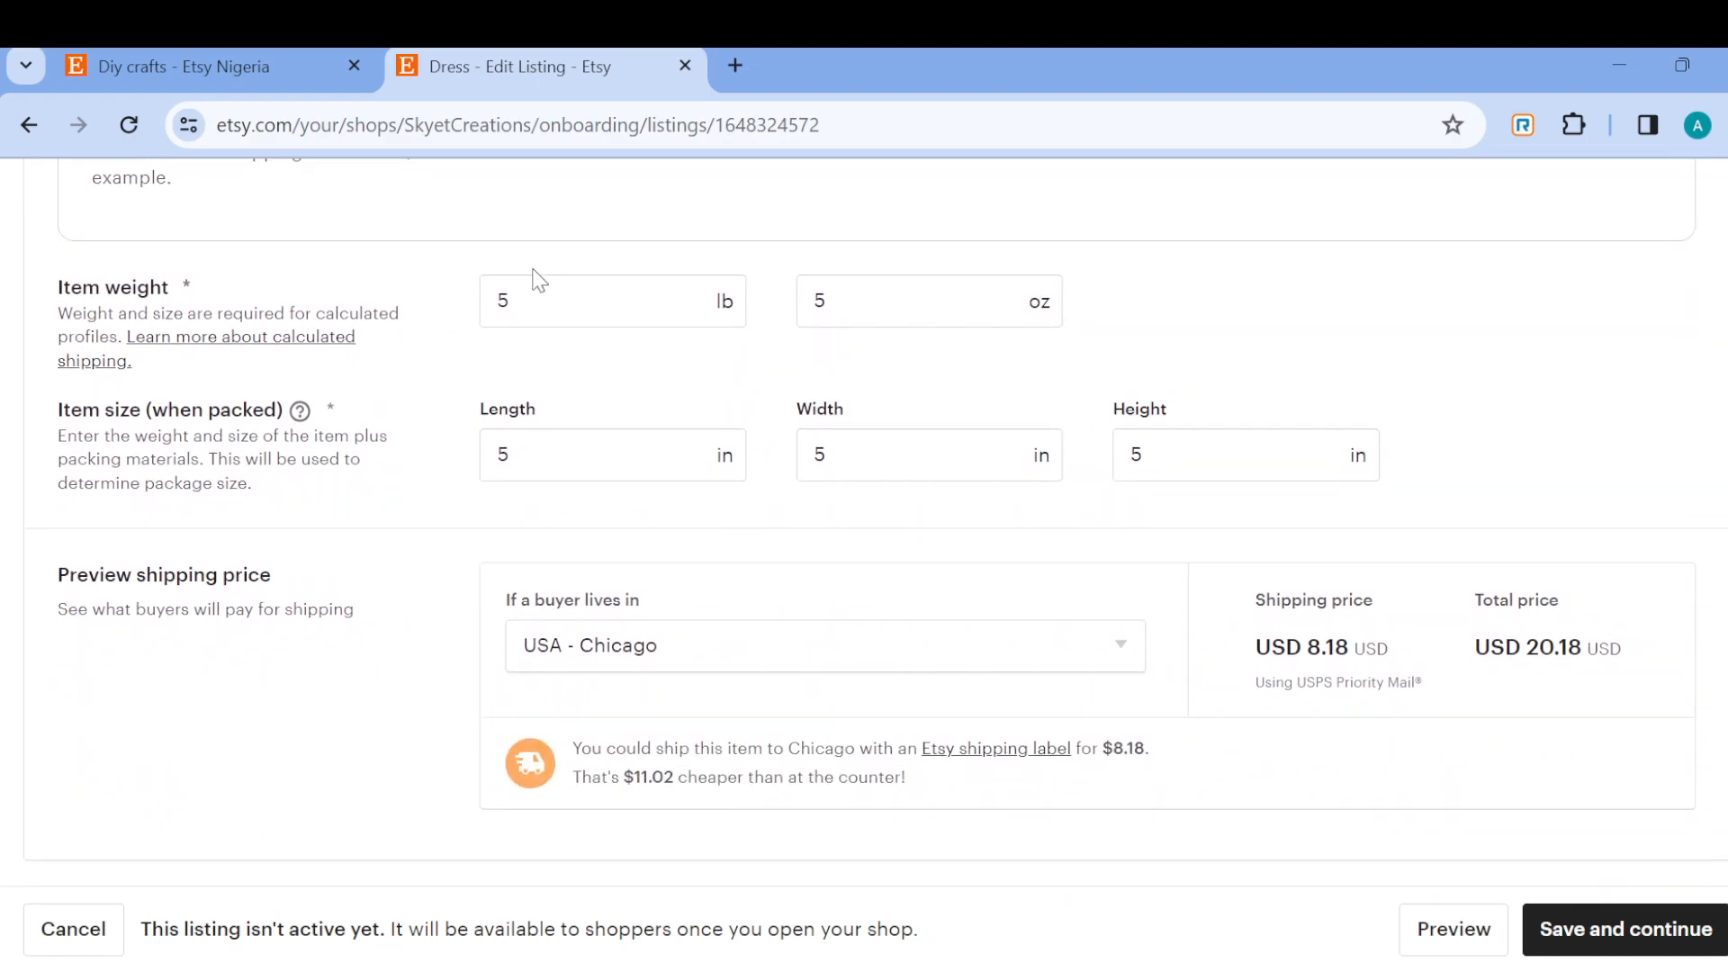
left_click_drag(815, 414, 1213, 413)
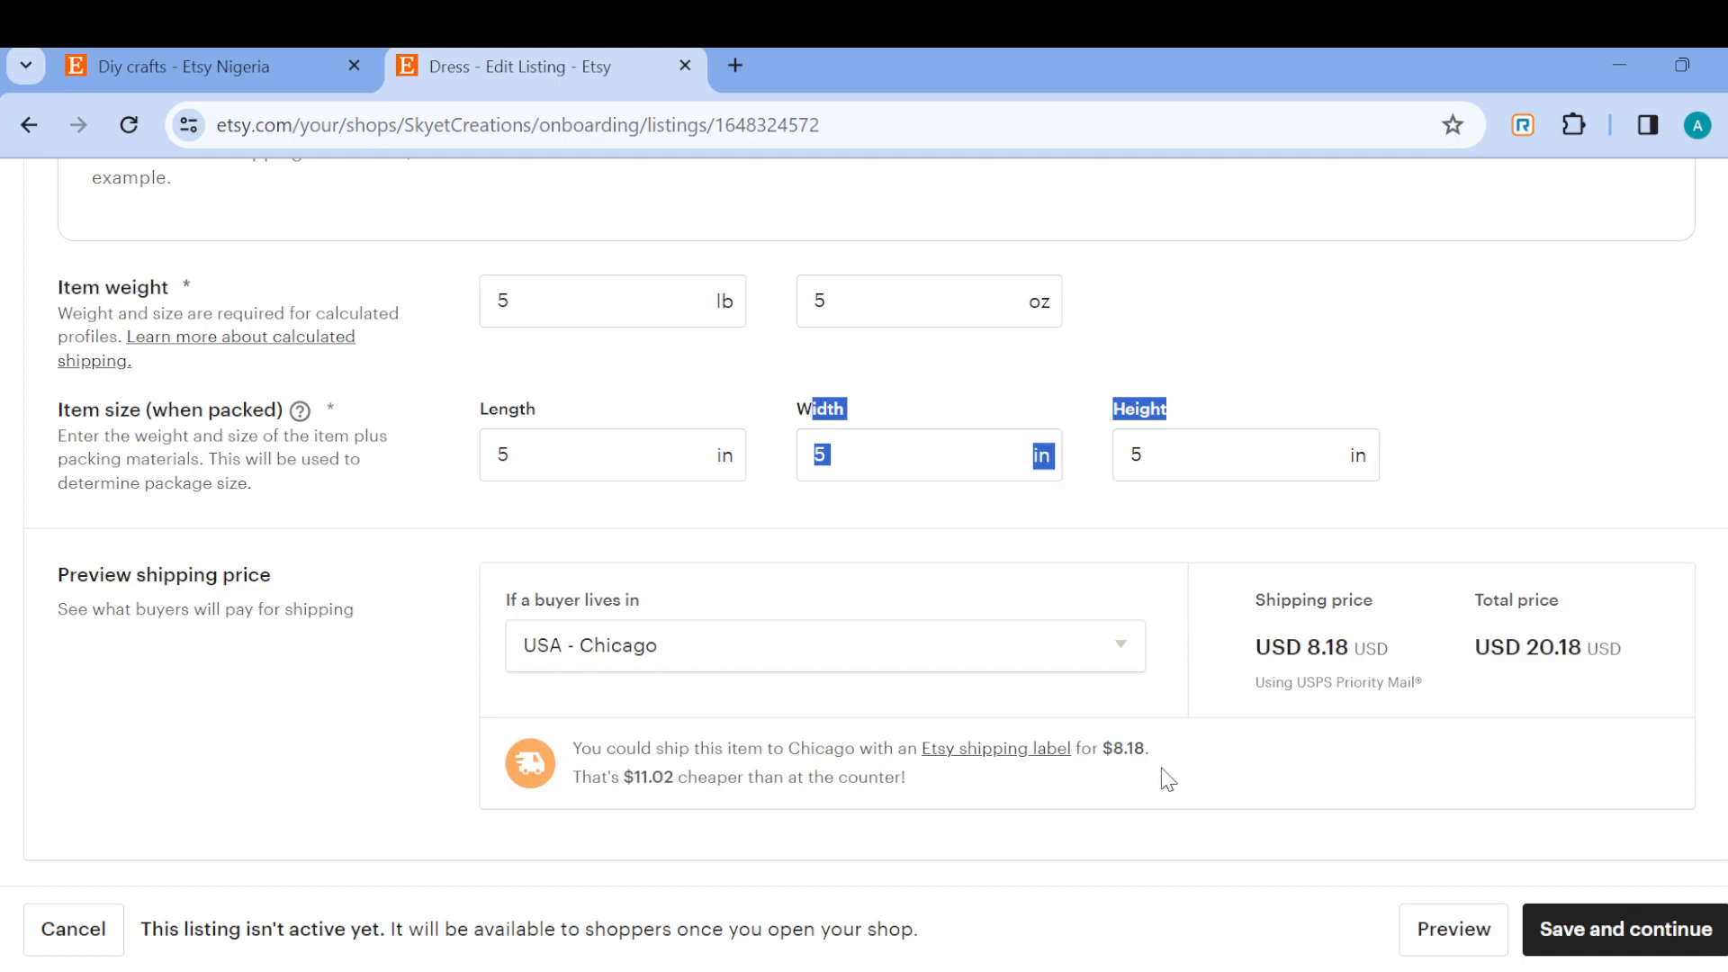
Preview the shipping and total price for a buyer living in Austria
left_click(1127, 653)
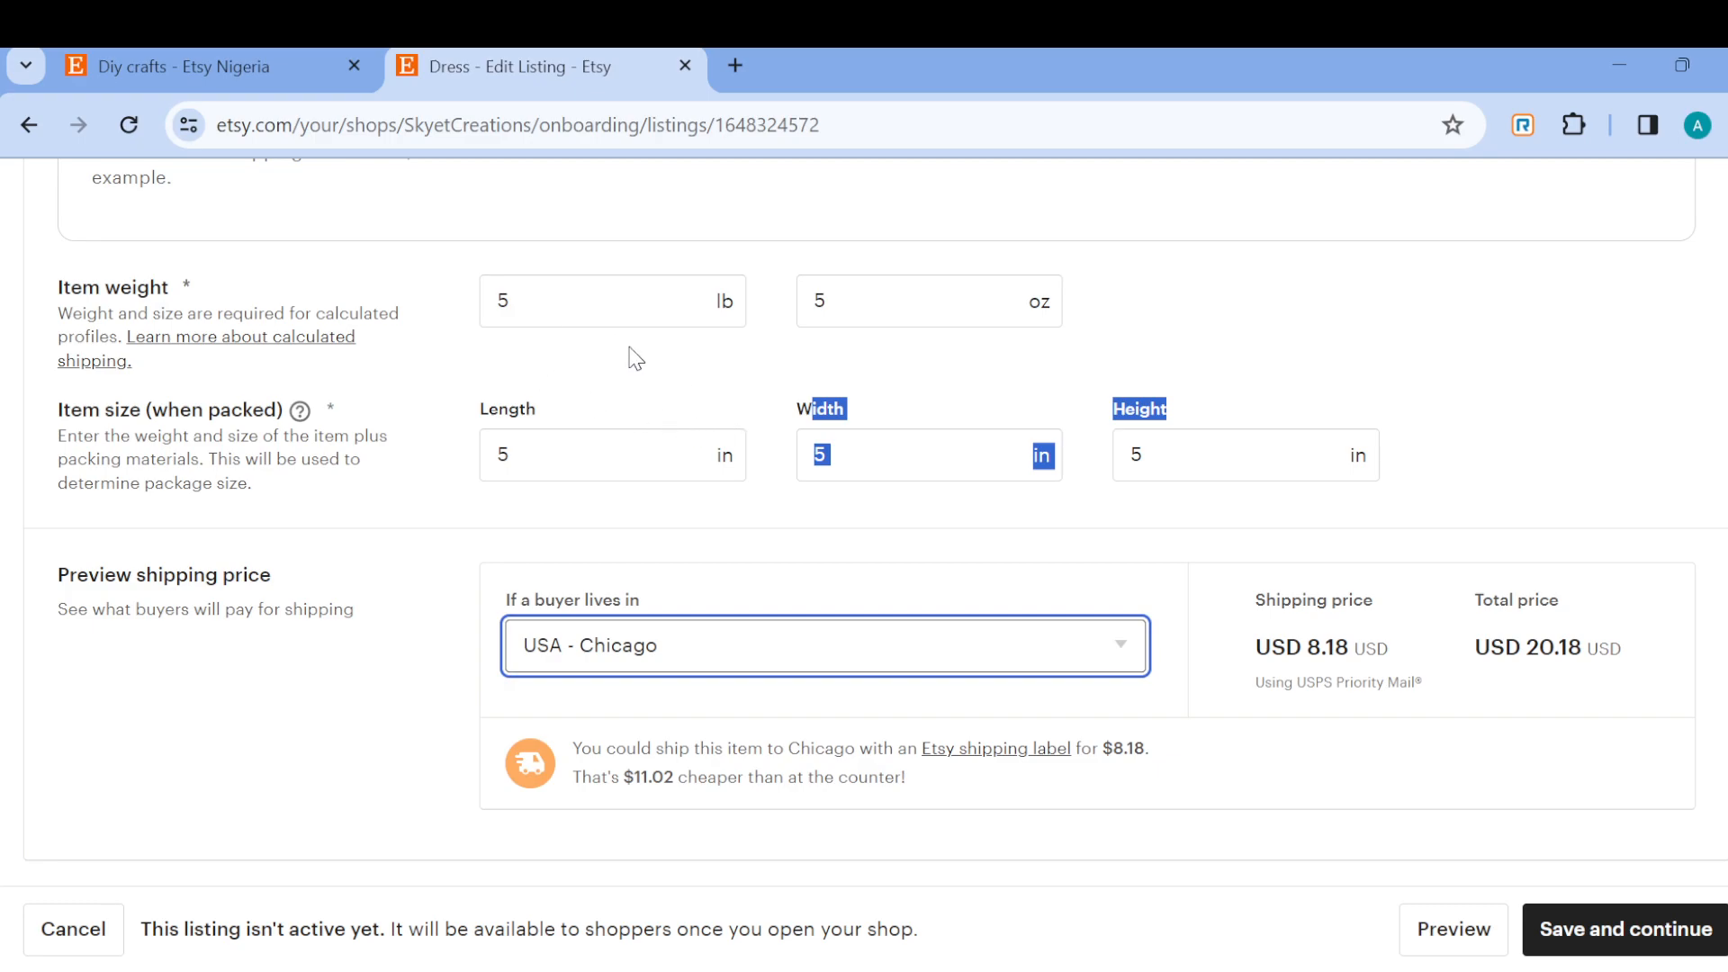
key("Down")
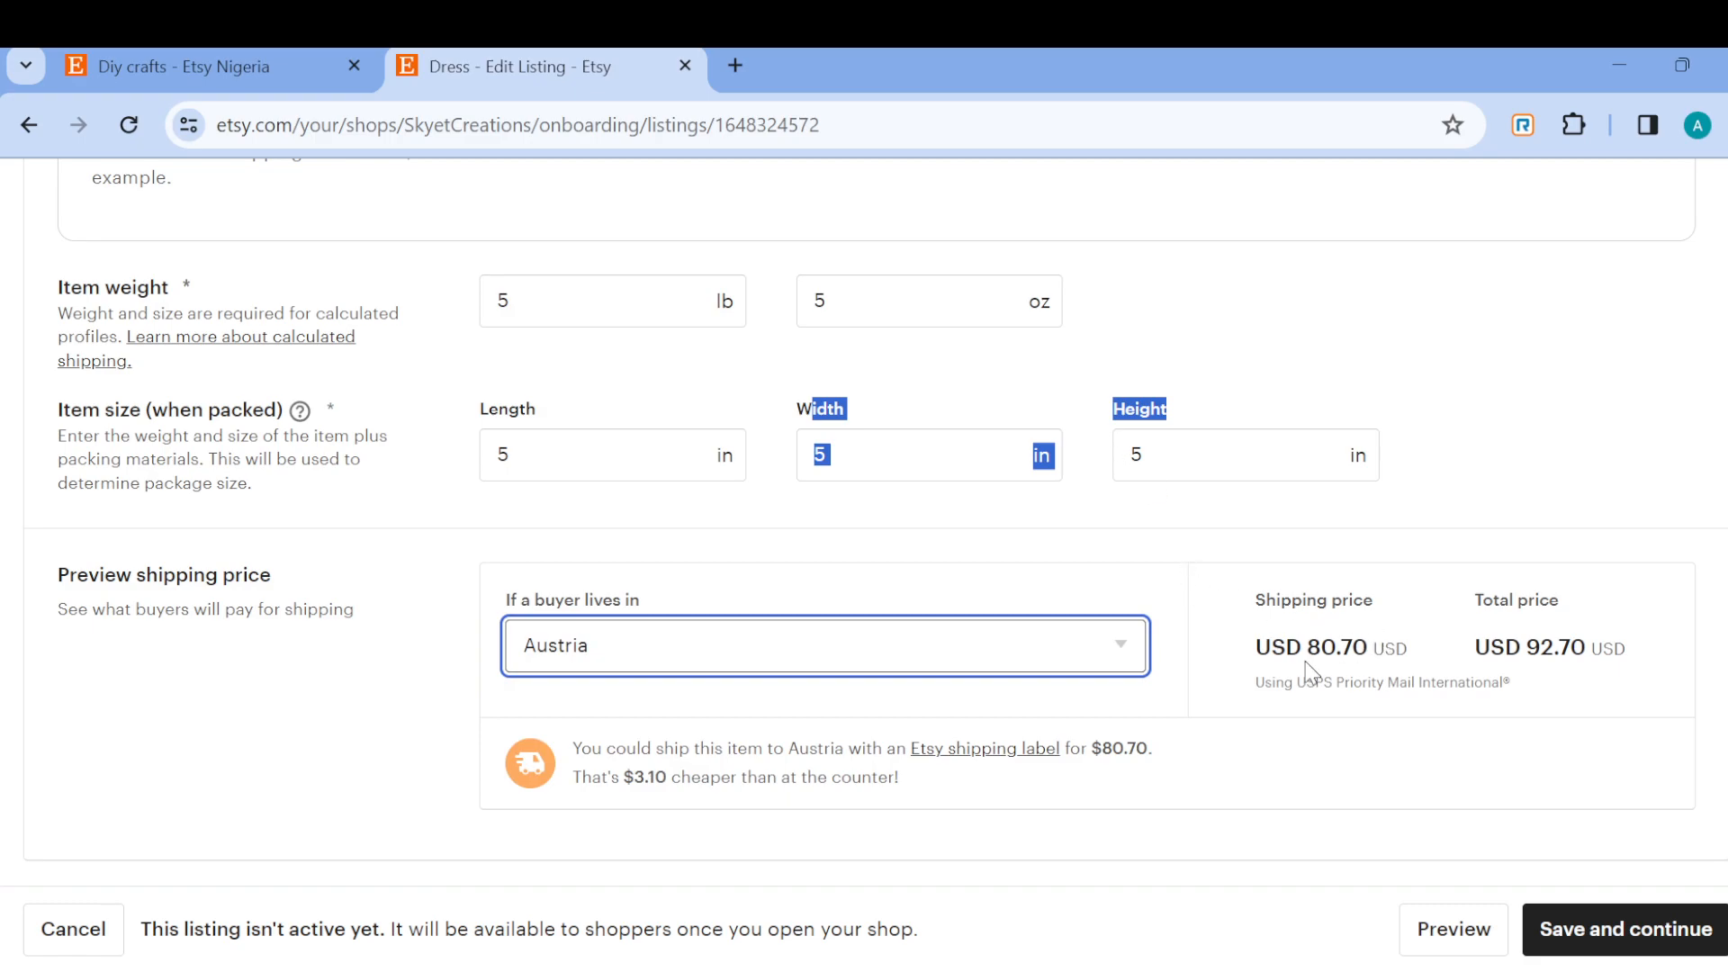
left_click_drag(1287, 637, 1588, 697)
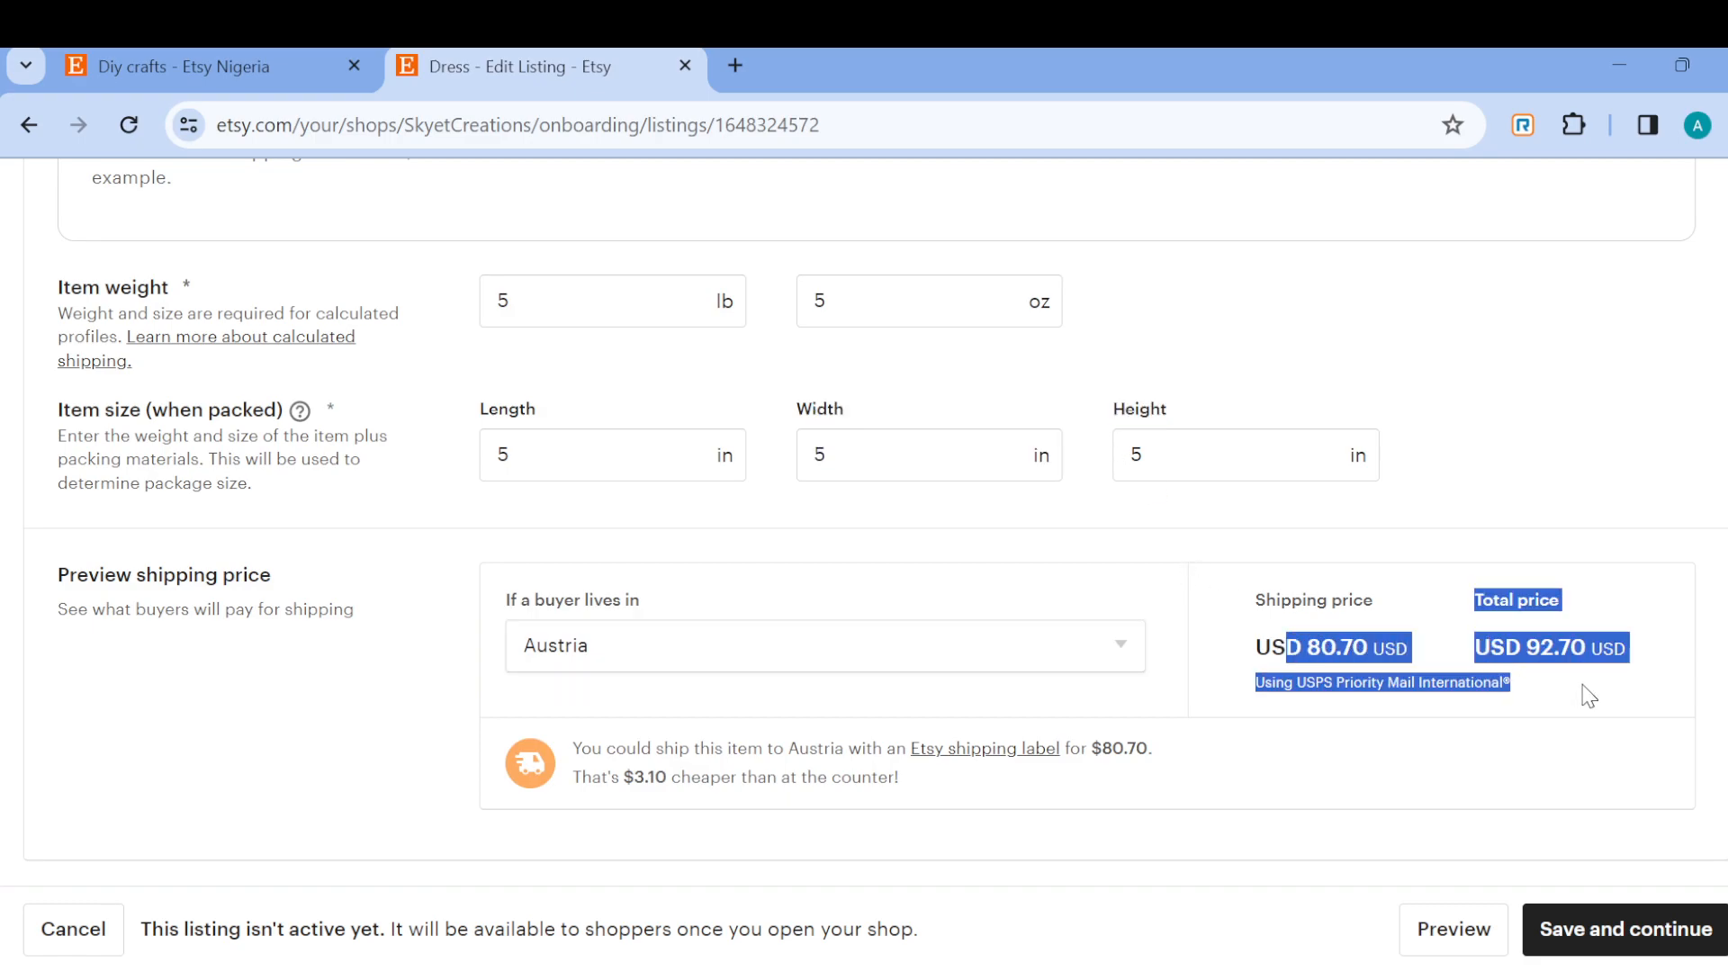